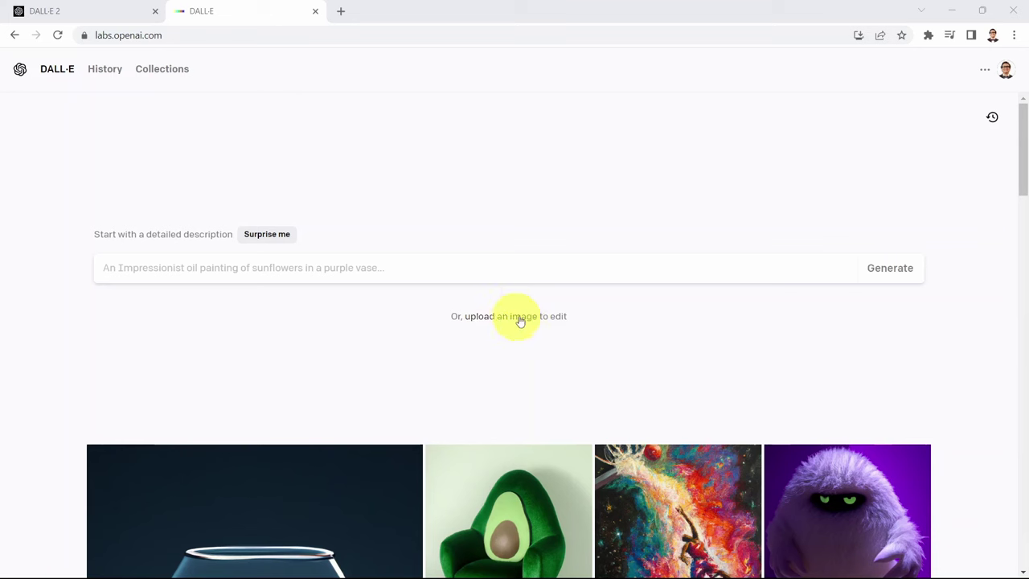
Fill the description with a random surprise prompt and clear it again
click(267, 239)
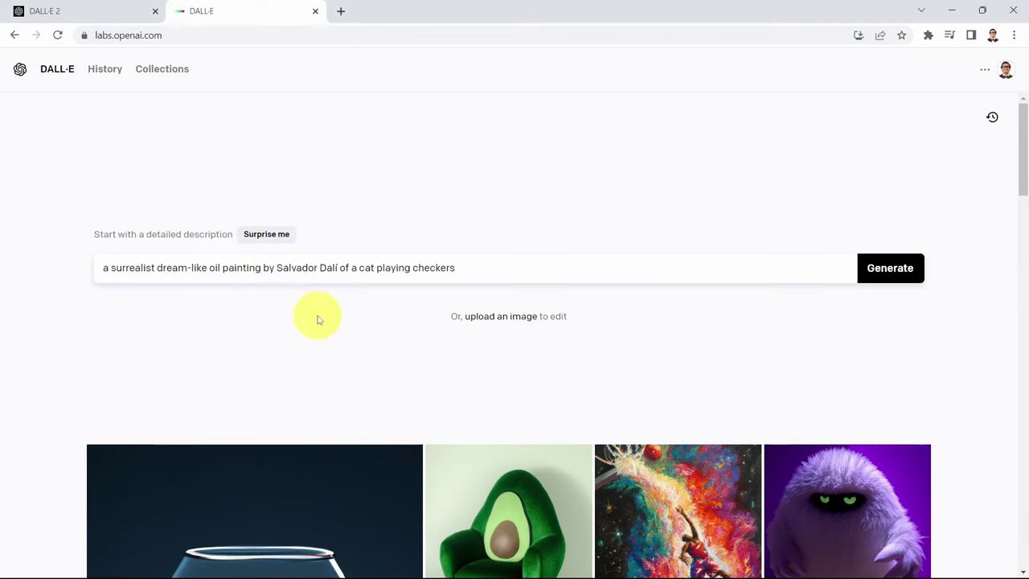
triple_click(375, 269)
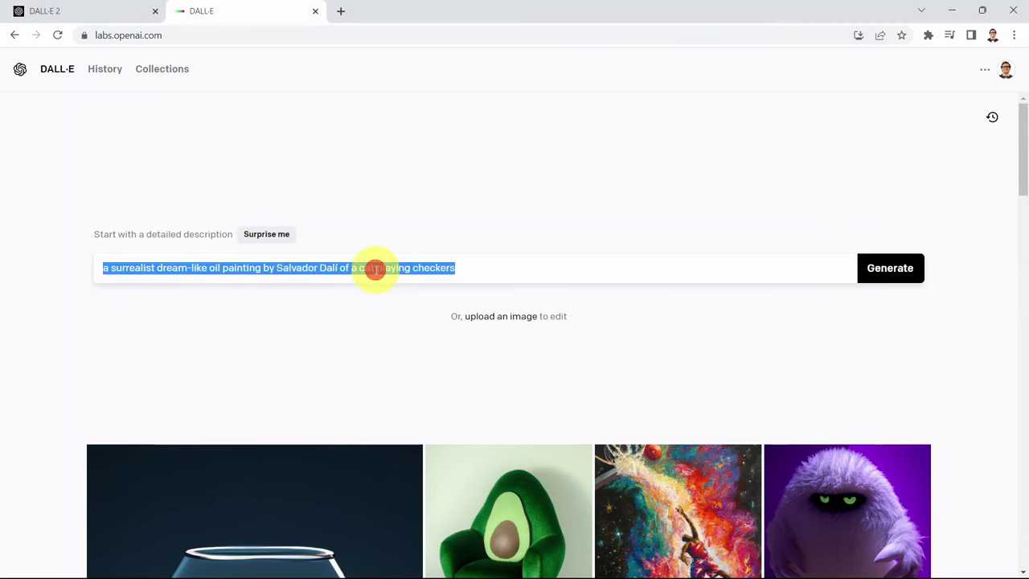
key(BackSpace)
click(127, 270)
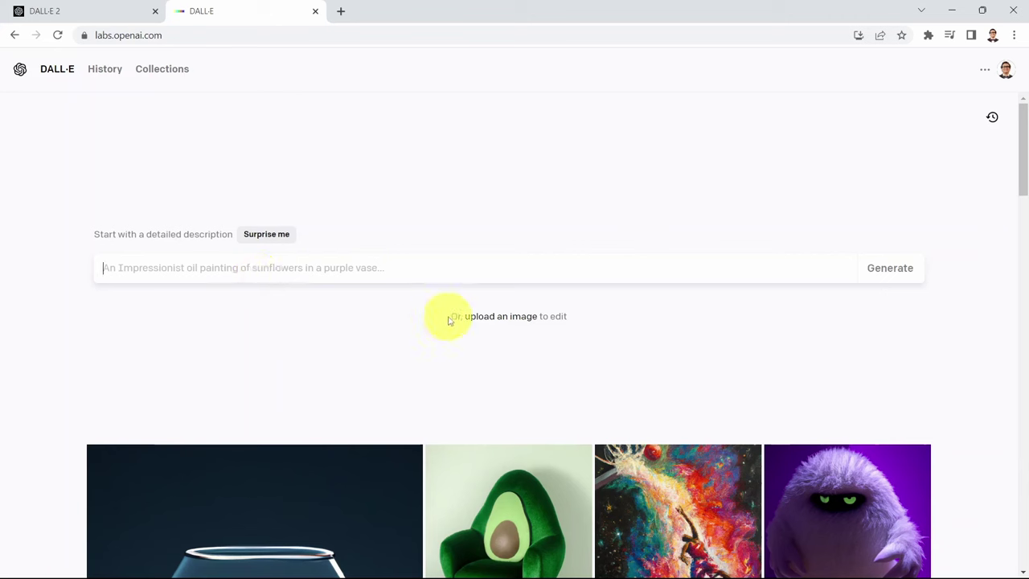
click(521, 315)
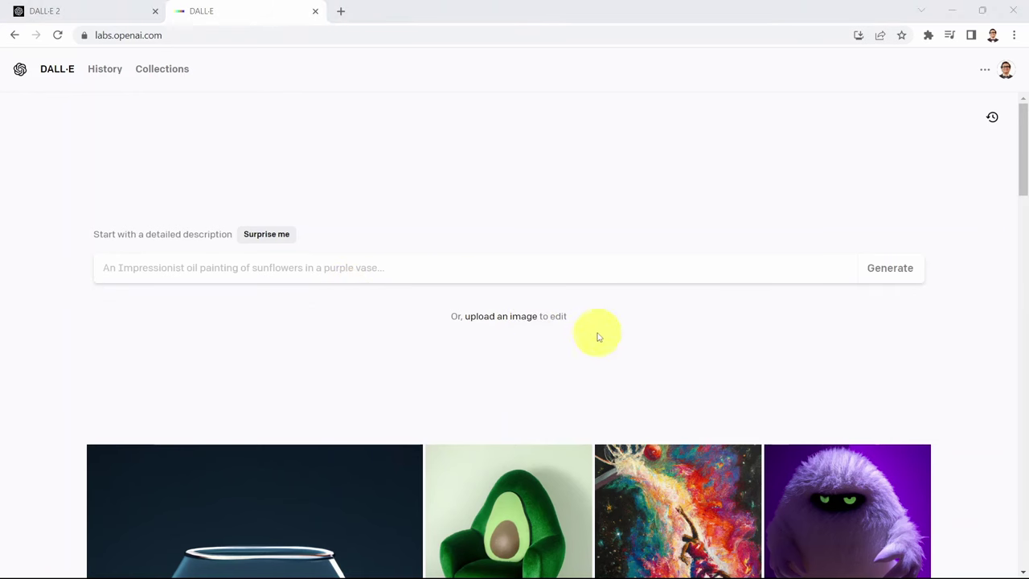
click(519, 317)
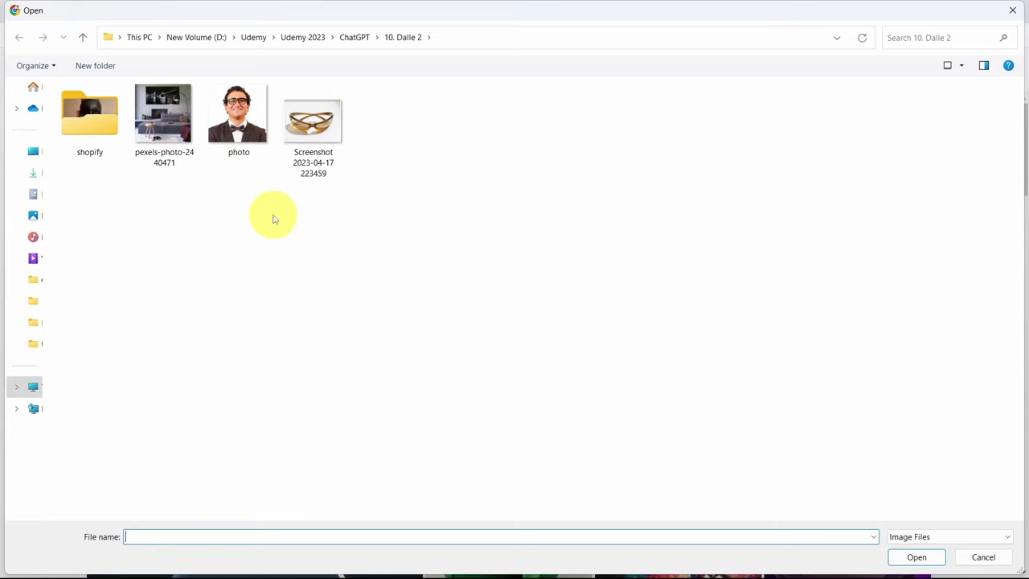
double_click(320, 138)
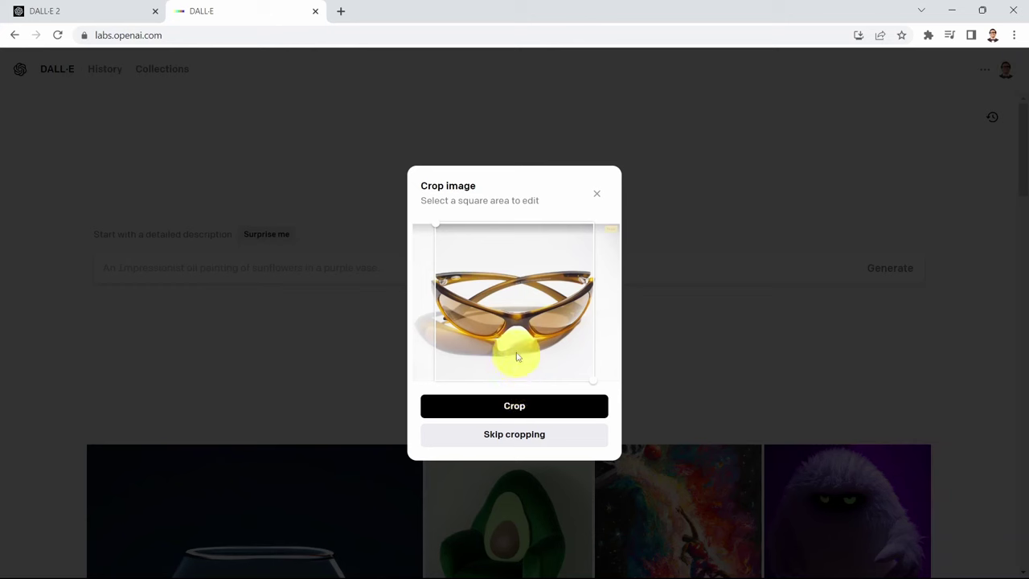
click(527, 408)
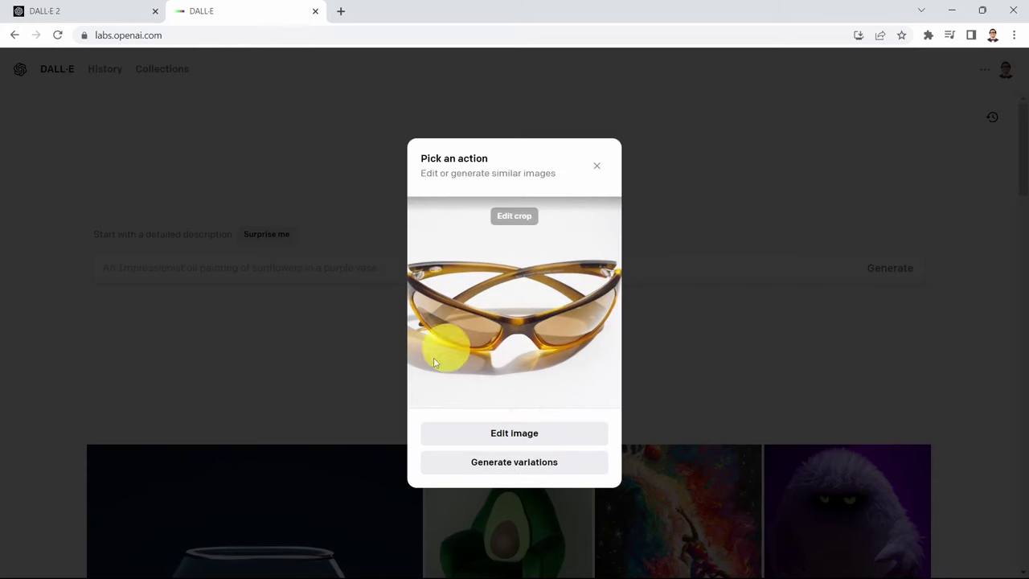
click(530, 436)
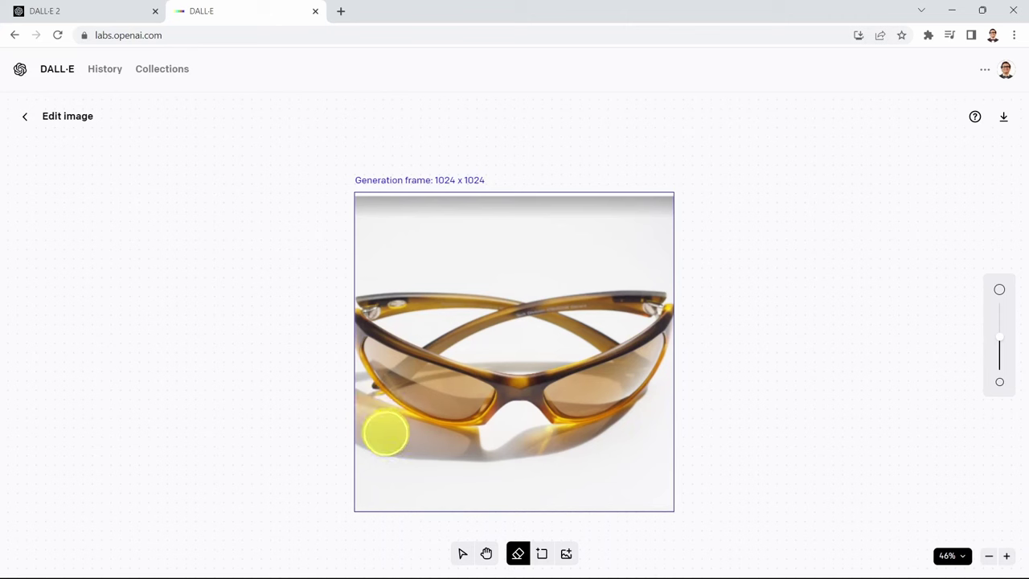
Erase the background above the sunglasses across the full width of the generation frame
click(518, 553)
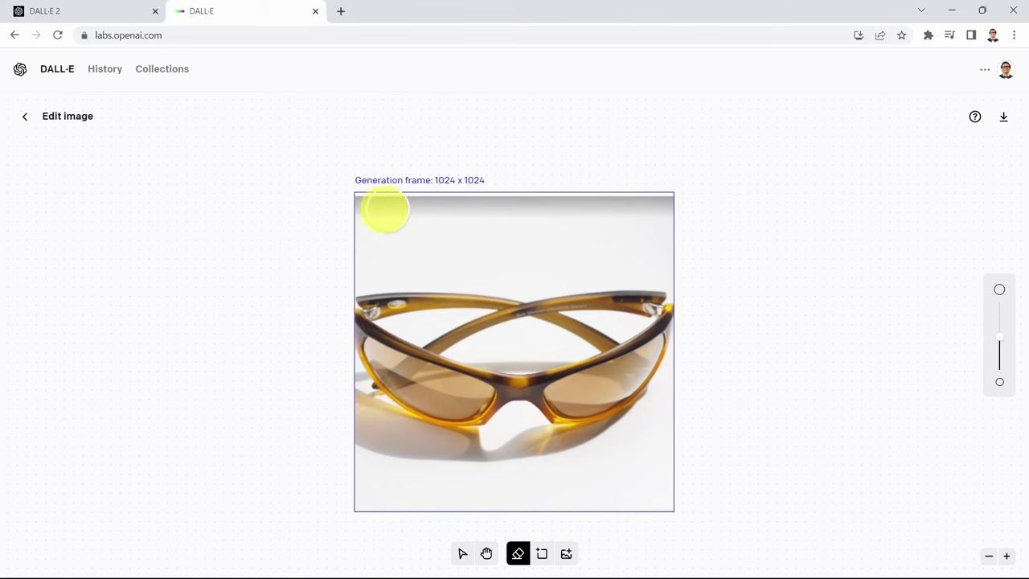
click(358, 203)
mouse_move(359, 203)
mouse_down()
mouse_move(659, 206)
mouse_move(665, 228)
mouse_move(373, 230)
mouse_move(358, 245)
mouse_move(410, 257)
mouse_move(659, 261)
mouse_move(639, 271)
mouse_move(524, 279)
mouse_move(340, 267)
mouse_up()
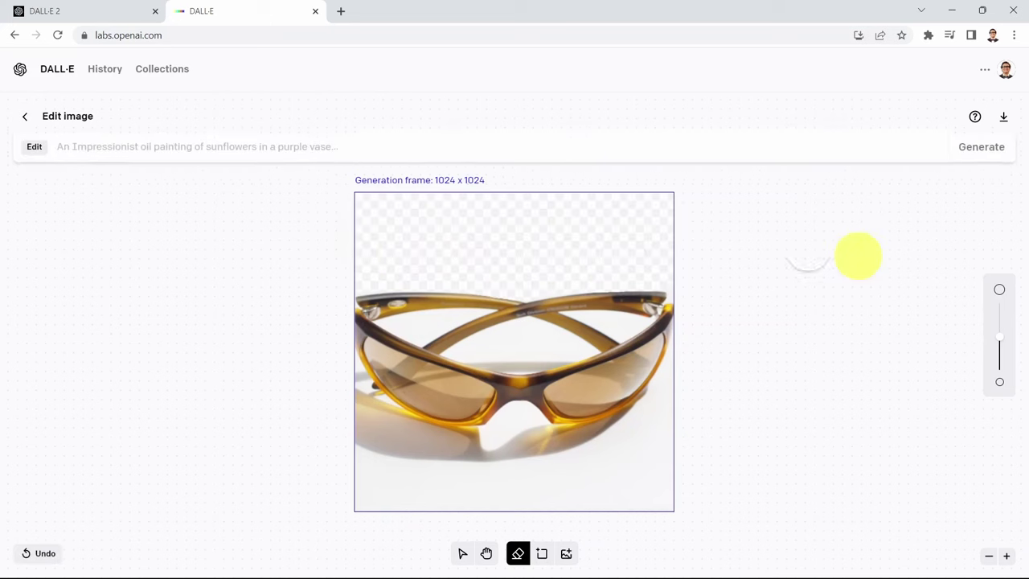
Reduce the eraser size and erase the background and shadow below the sunglasses
click(998, 342)
drag(998, 344, 1000, 360)
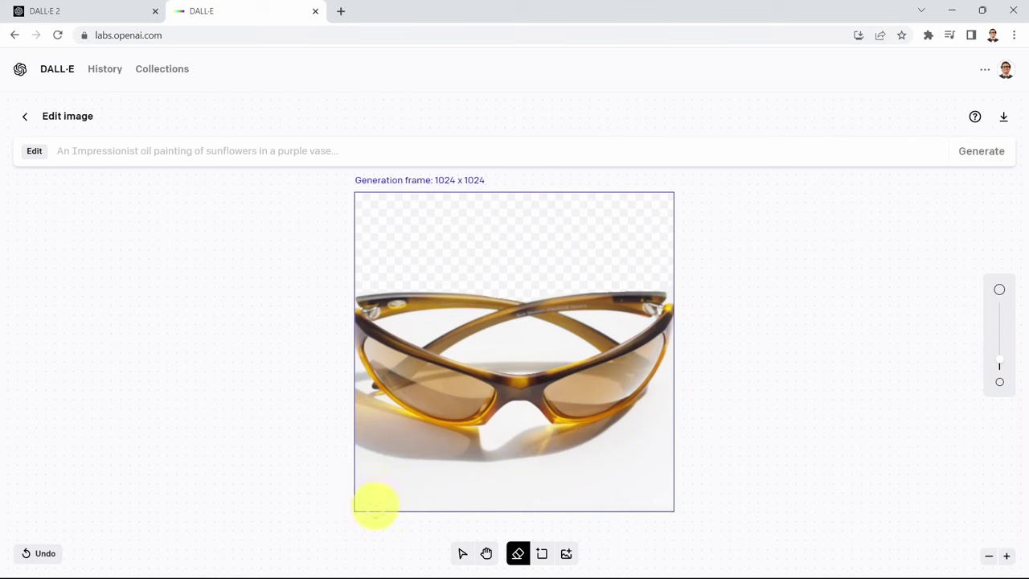
mouse_move(362, 501)
mouse_down()
mouse_move(416, 505)
mouse_move(353, 506)
mouse_move(615, 507)
mouse_up()
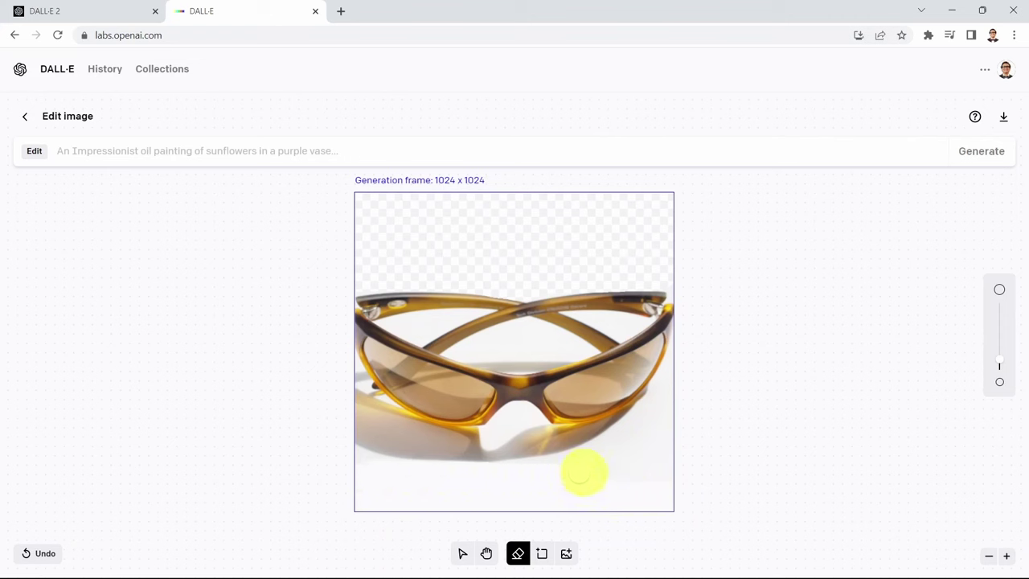
mouse_move(569, 460)
mouse_down()
mouse_move(415, 459)
mouse_move(356, 442)
mouse_move(366, 464)
mouse_move(389, 453)
mouse_move(353, 415)
mouse_move(423, 448)
mouse_move(471, 457)
mouse_move(433, 452)
mouse_move(643, 442)
mouse_move(634, 451)
mouse_move(661, 425)
mouse_move(675, 356)
mouse_move(635, 411)
mouse_move(560, 435)
mouse_move(657, 422)
mouse_move(677, 458)
mouse_move(664, 425)
mouse_move(572, 457)
mouse_move(547, 453)
mouse_move(522, 409)
mouse_move(489, 431)
mouse_move(523, 432)
mouse_move(478, 448)
mouse_move(486, 442)
mouse_move(466, 442)
mouse_move(478, 431)
mouse_move(443, 438)
mouse_move(377, 417)
mouse_move(356, 404)
mouse_move(397, 423)
mouse_move(361, 389)
mouse_move(414, 434)
mouse_up()
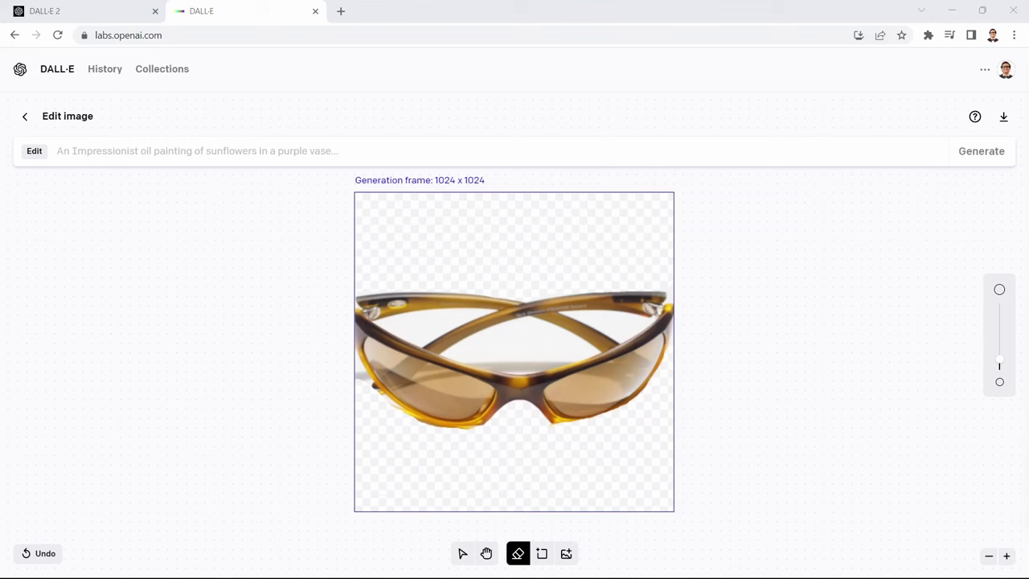
Generate edits with the prompt "tropical background with beach and sand" and view the second generated image enlarged
text(tropical background with beach and sand)
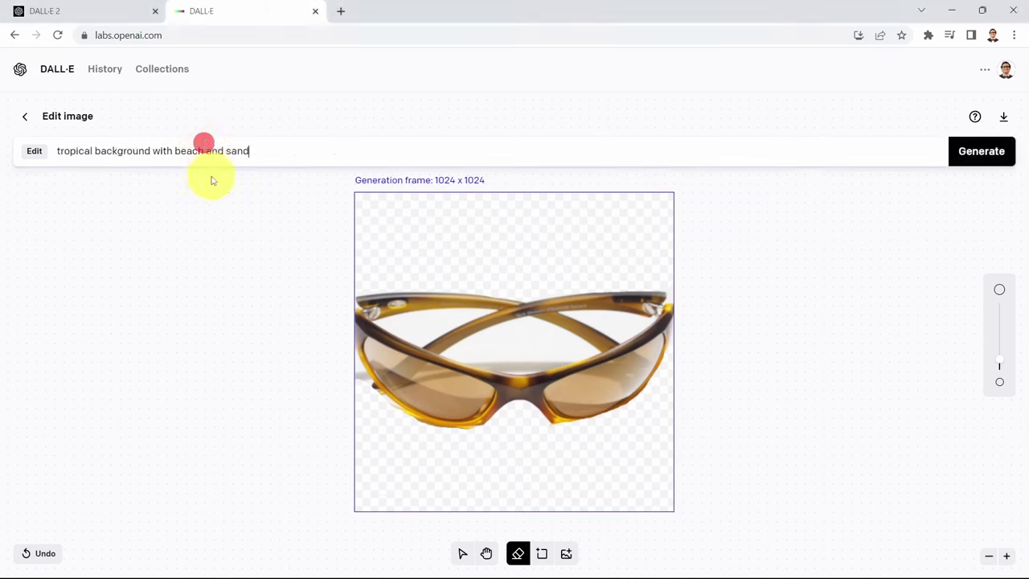
click(985, 153)
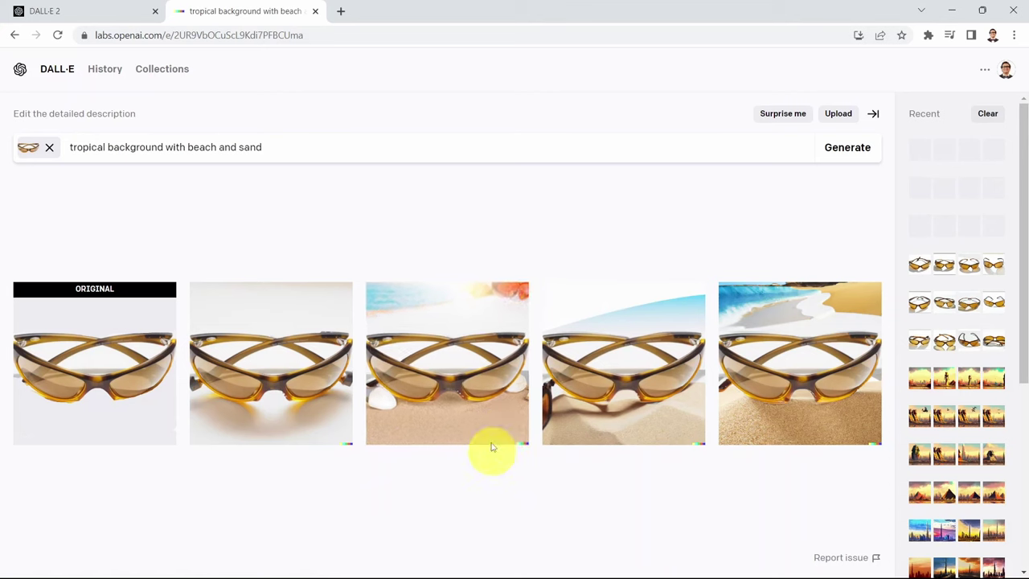
click(431, 385)
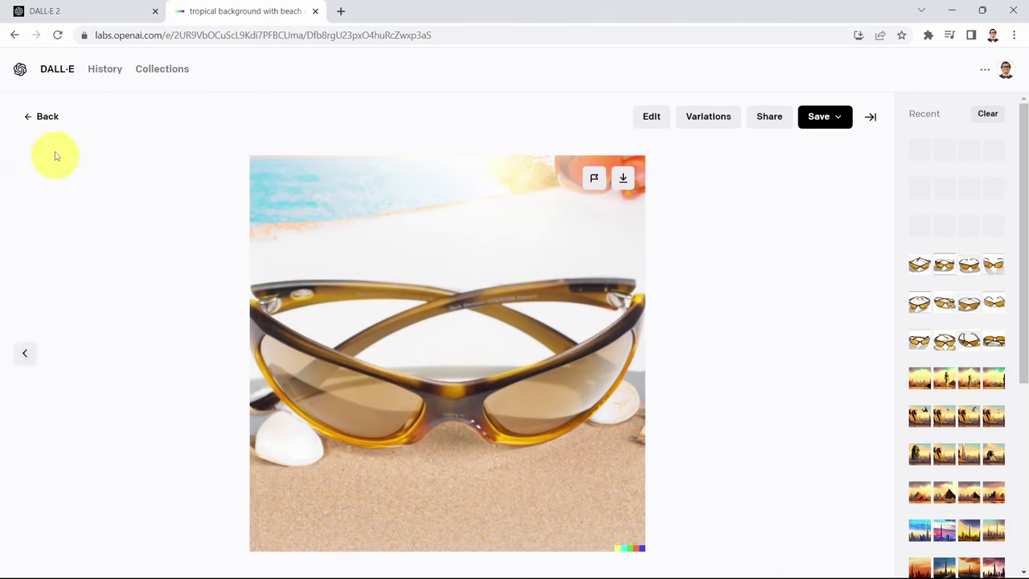
click(32, 118)
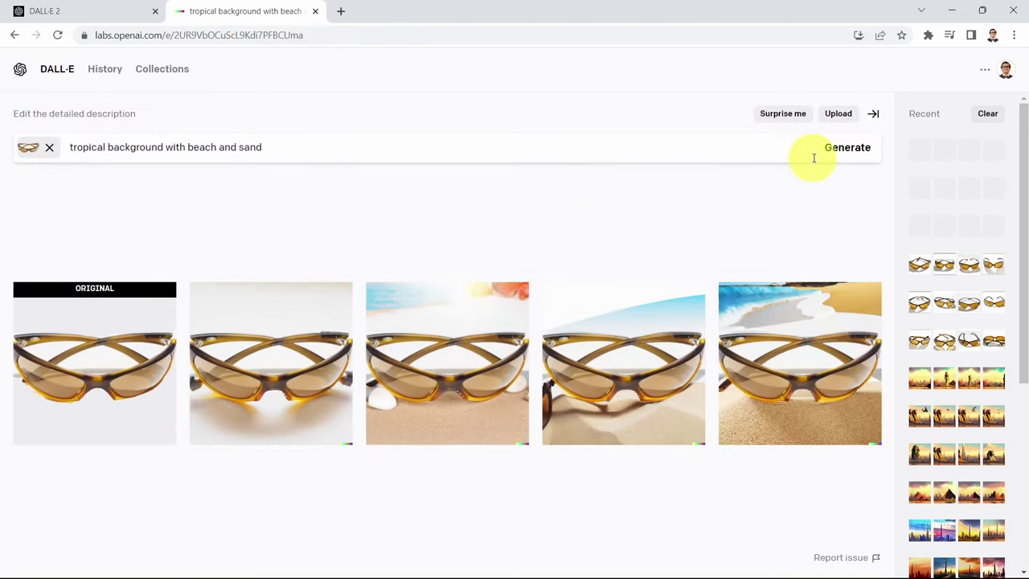
Generate another set from the same prompt and inspect the palm-leaf beach image and its options for saving to a collection
click(839, 151)
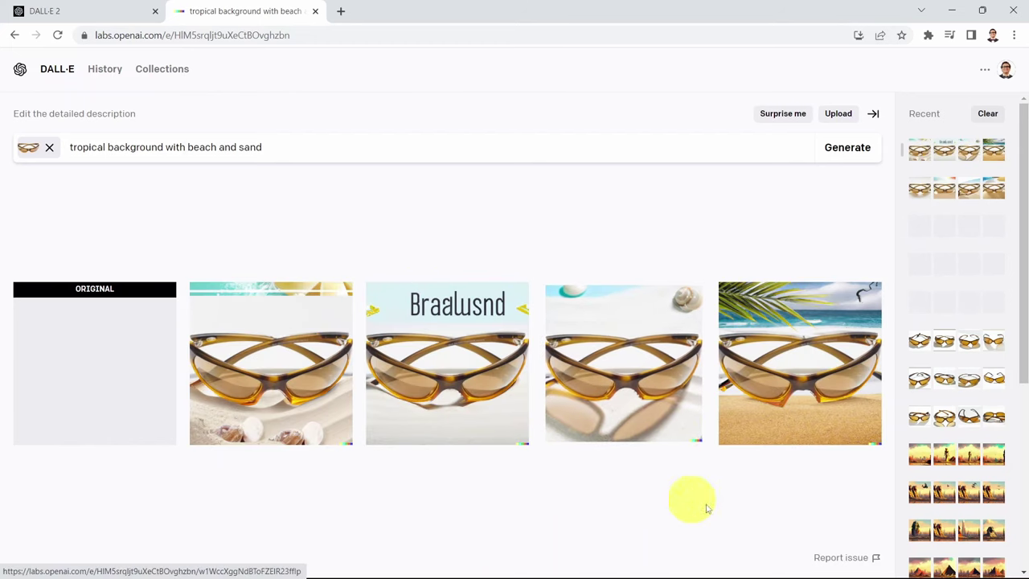
click(830, 362)
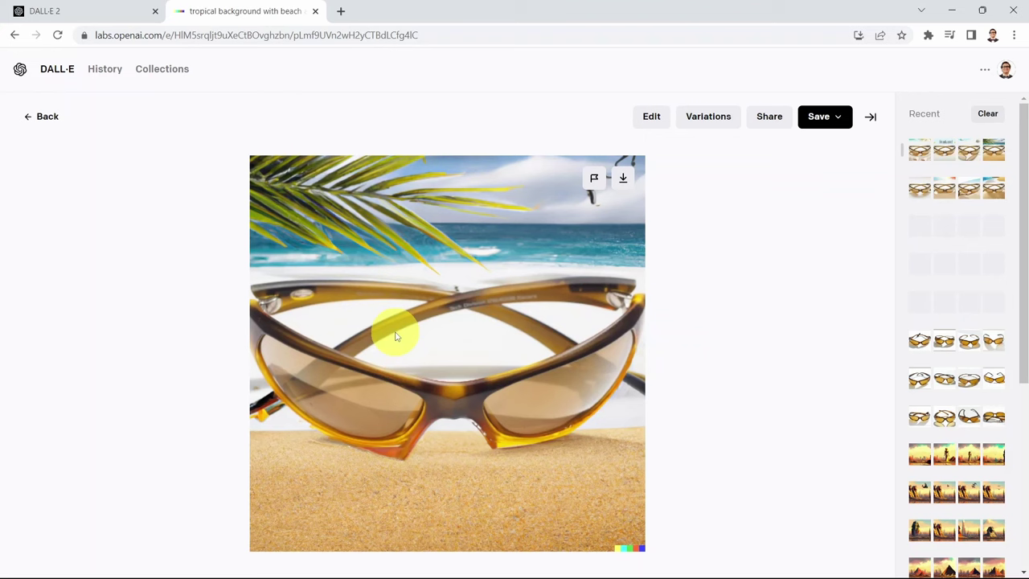
click(819, 117)
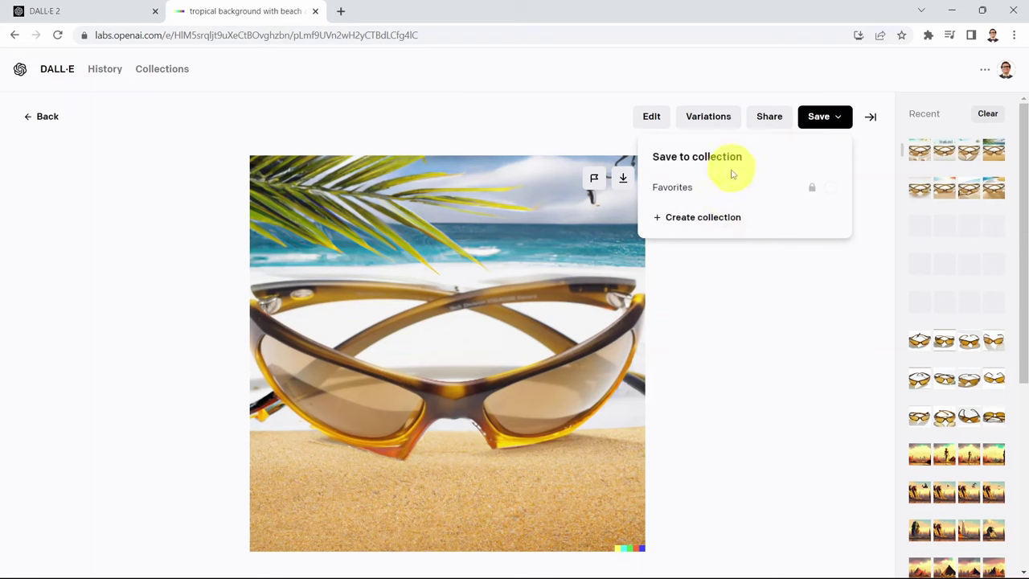
click(777, 319)
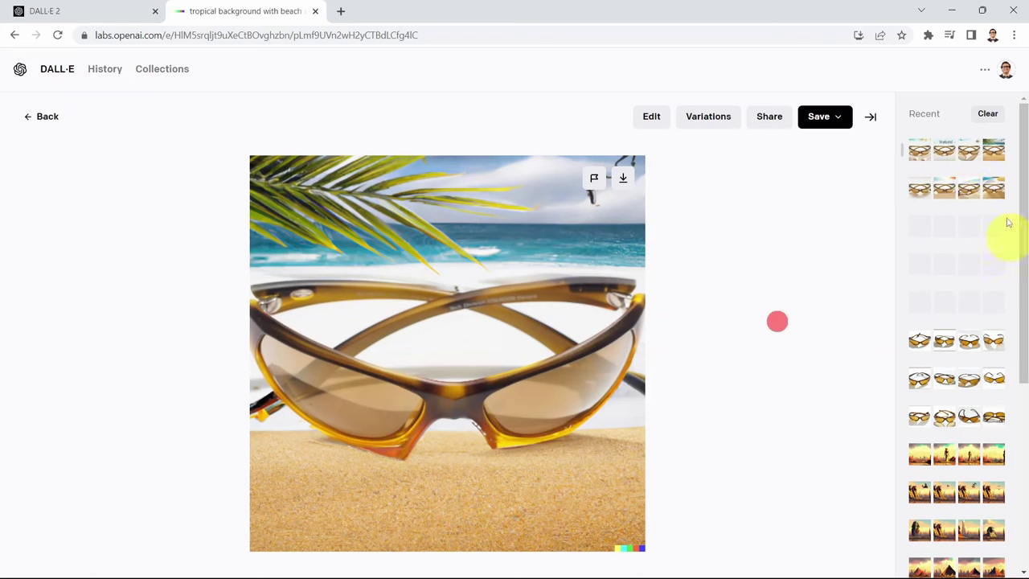
click(30, 120)
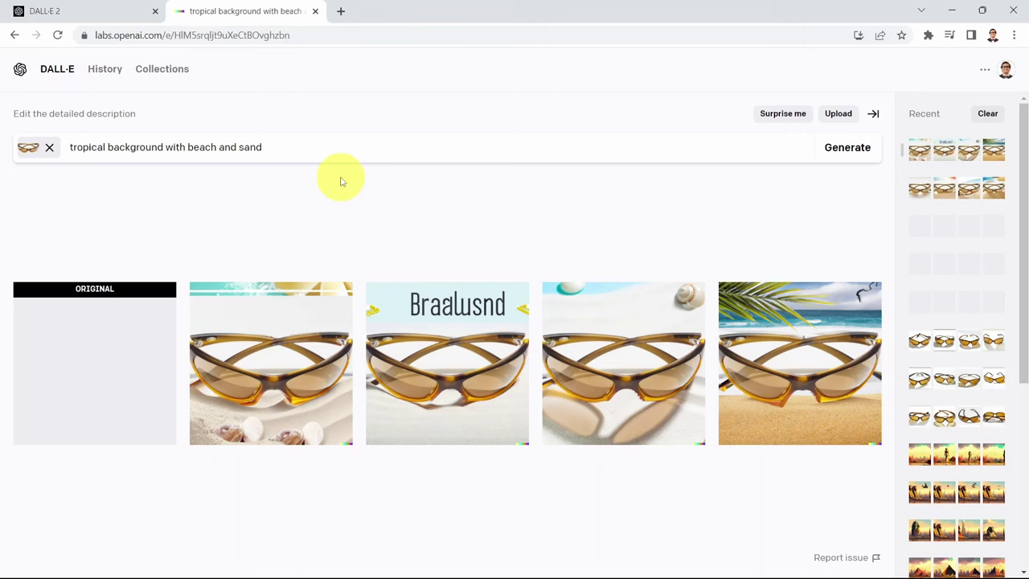
Remove the attached sunglasses image and clear the description text
click(49, 147)
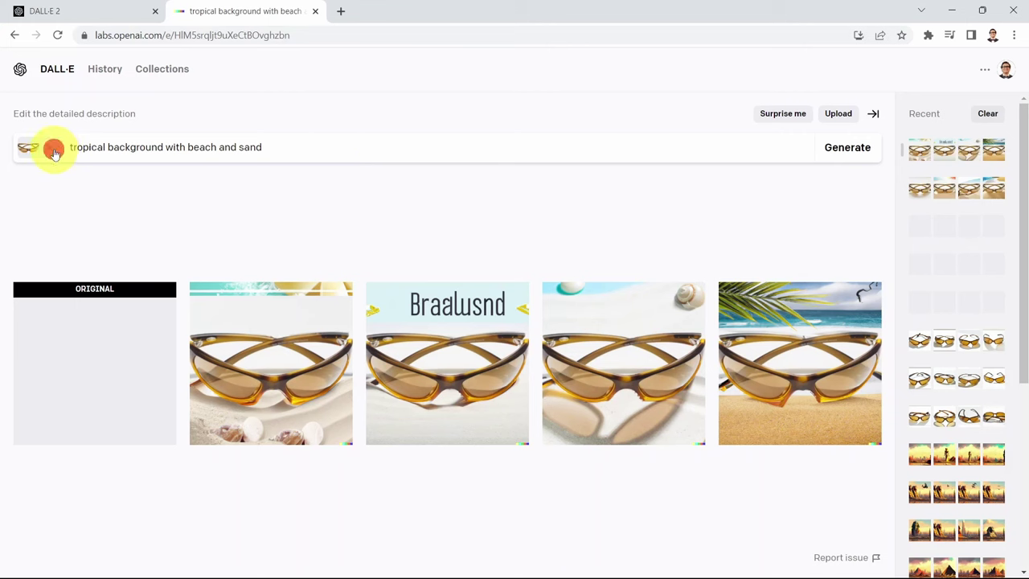
click(379, 154)
key(ctrl+a)
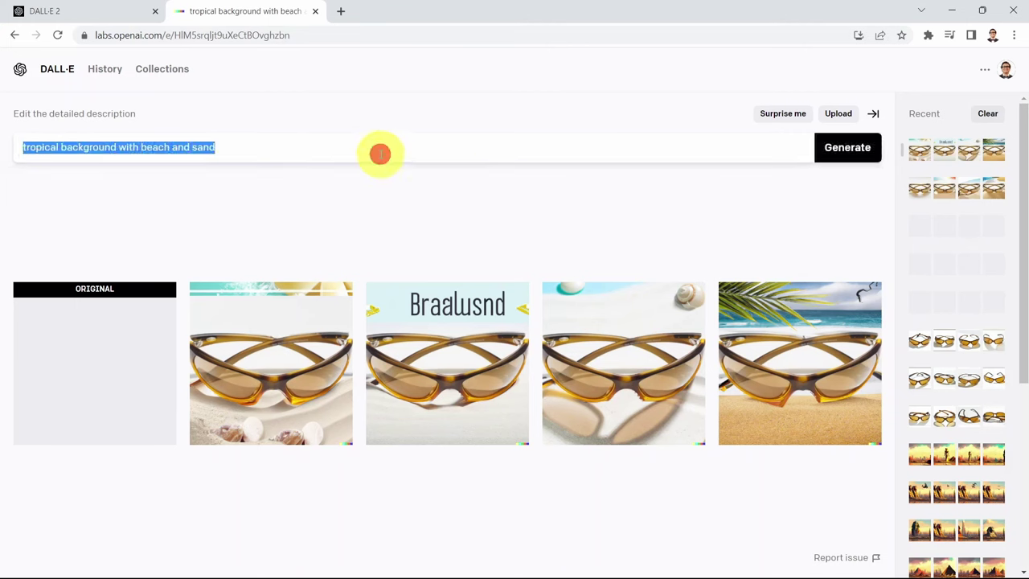
key(BackSpace)
Upload the portrait image "photo", crop it to the full square and generate variations of it
click(839, 115)
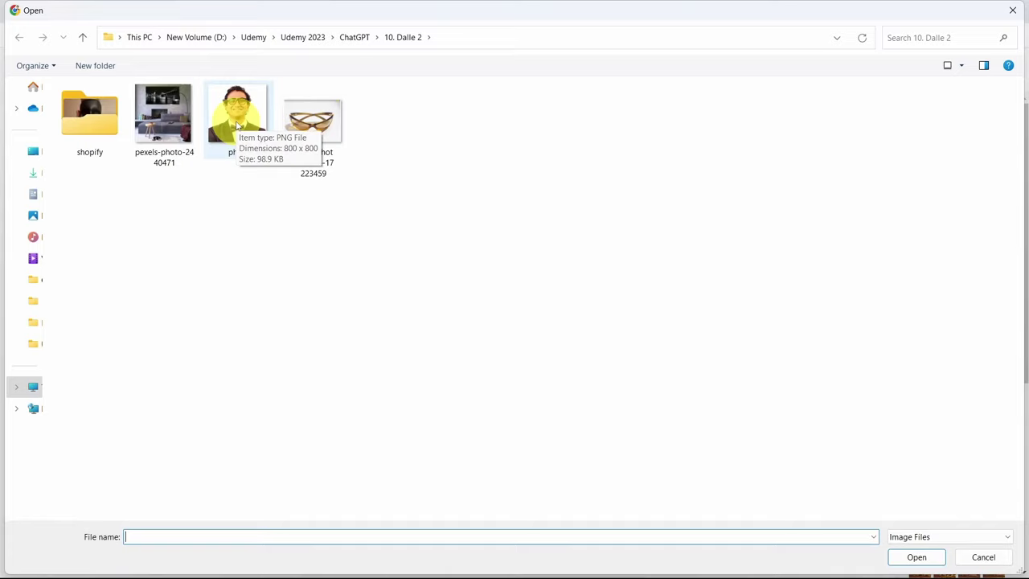
double_click(237, 125)
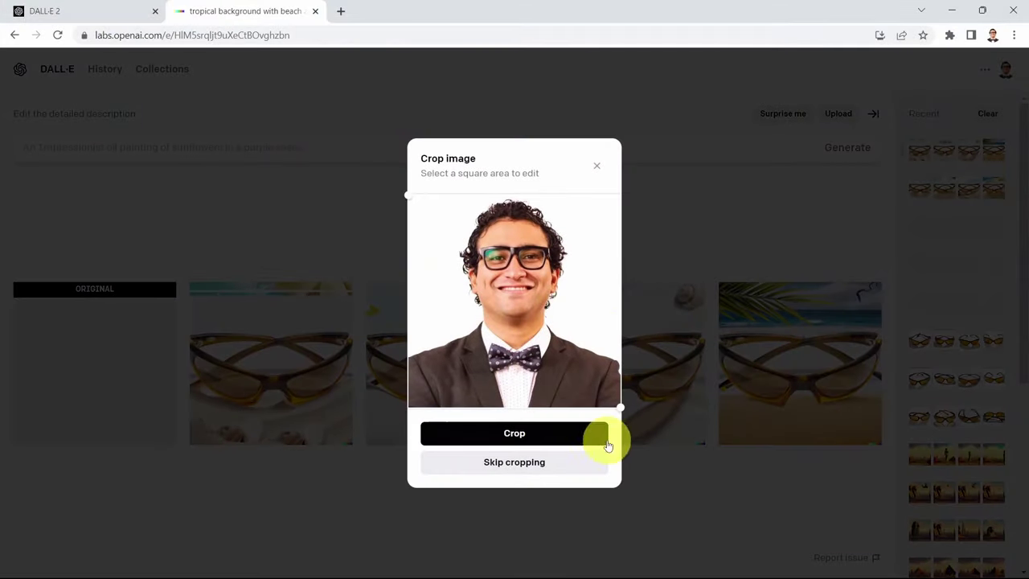
click(540, 442)
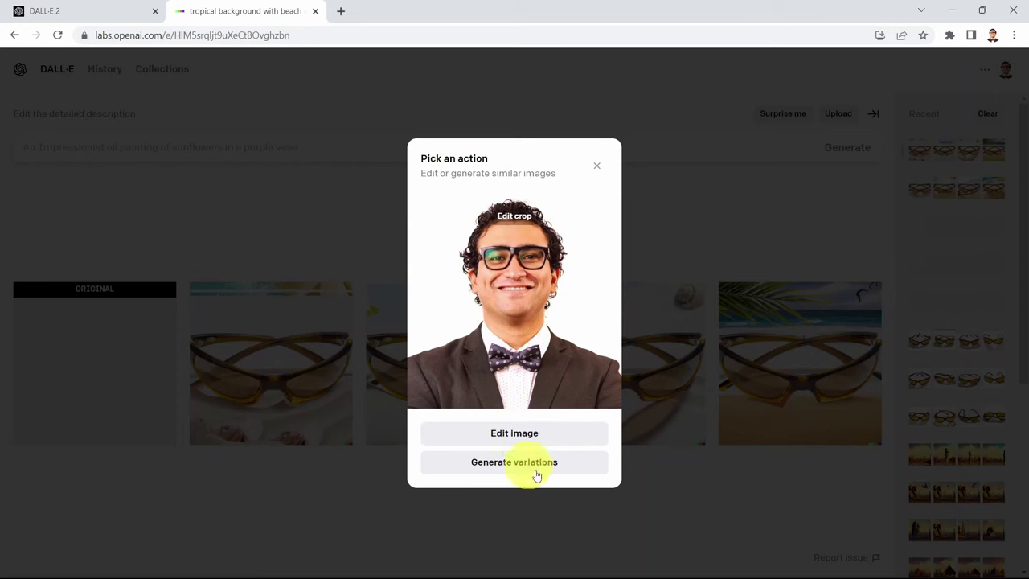
click(521, 463)
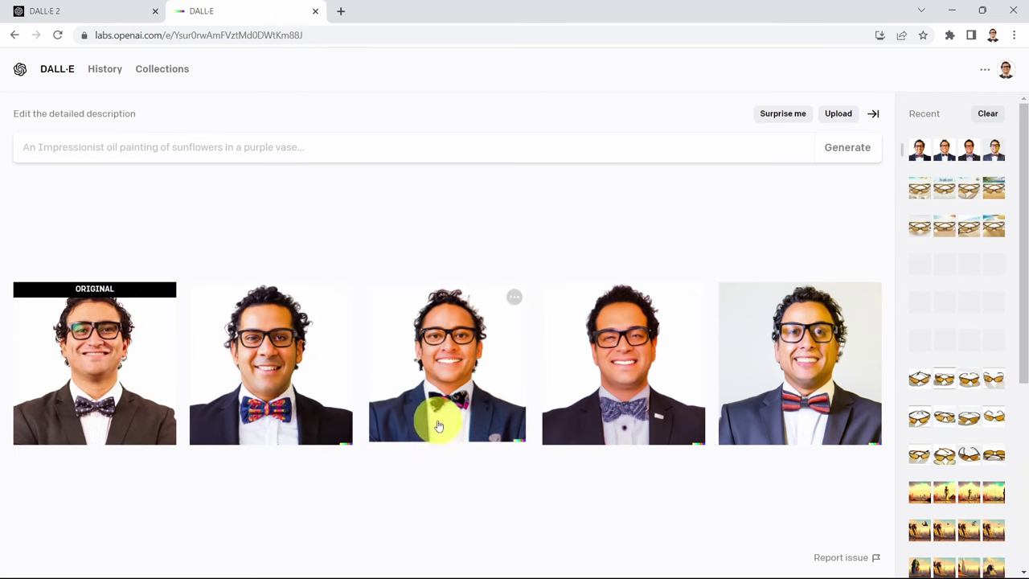
View the second and third generated portrait variations enlarged
click(474, 376)
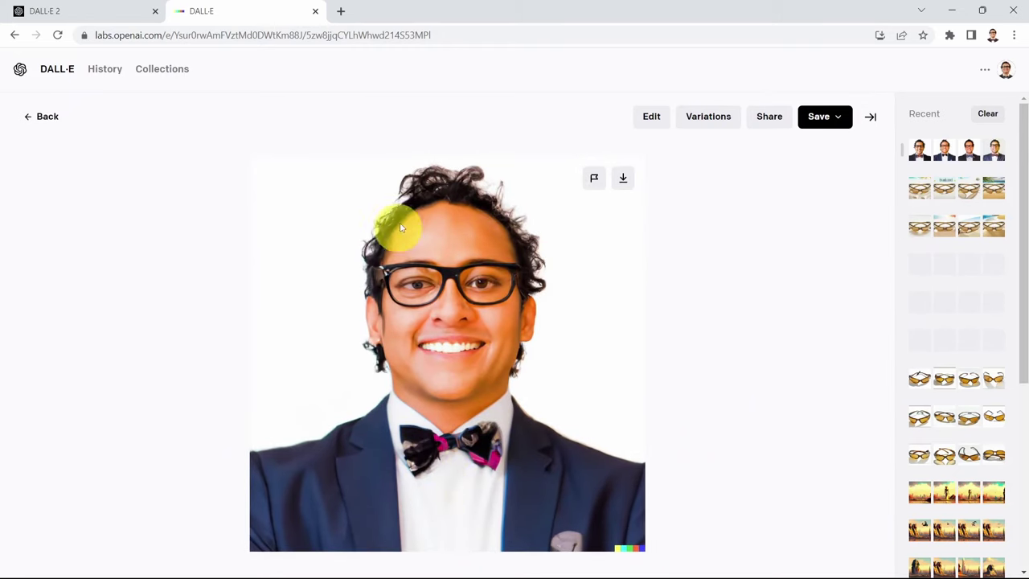
click(26, 118)
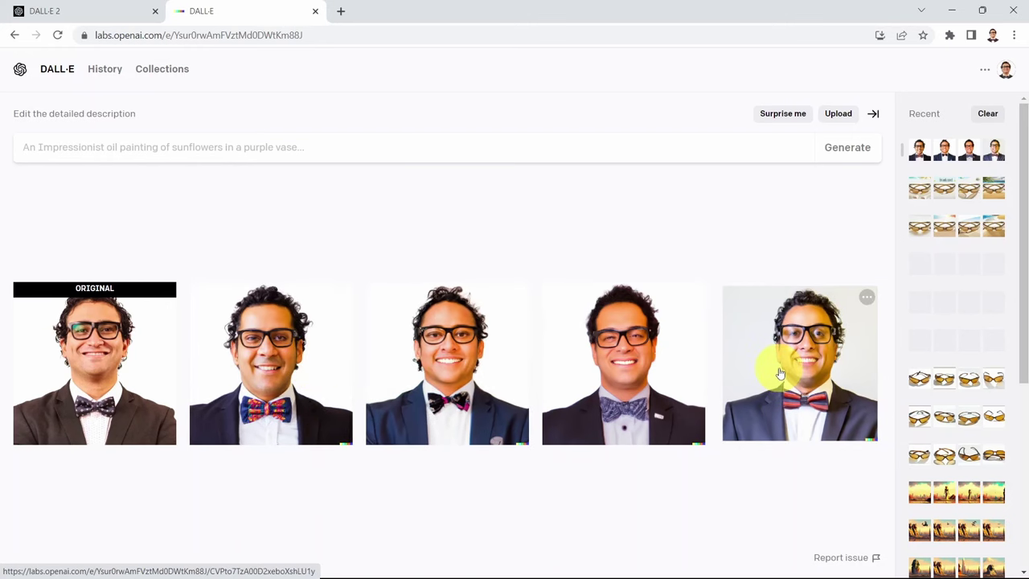
click(617, 360)
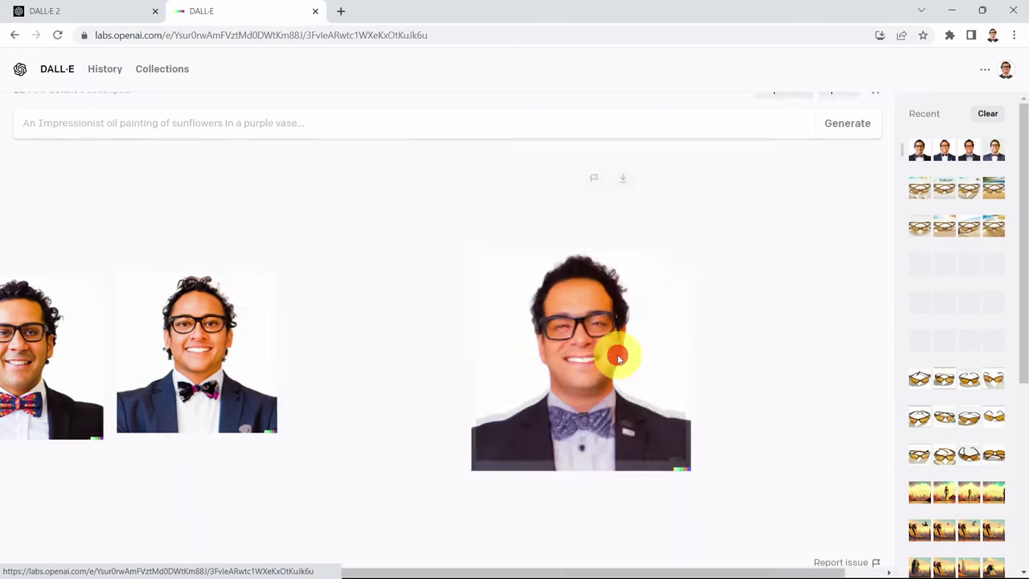
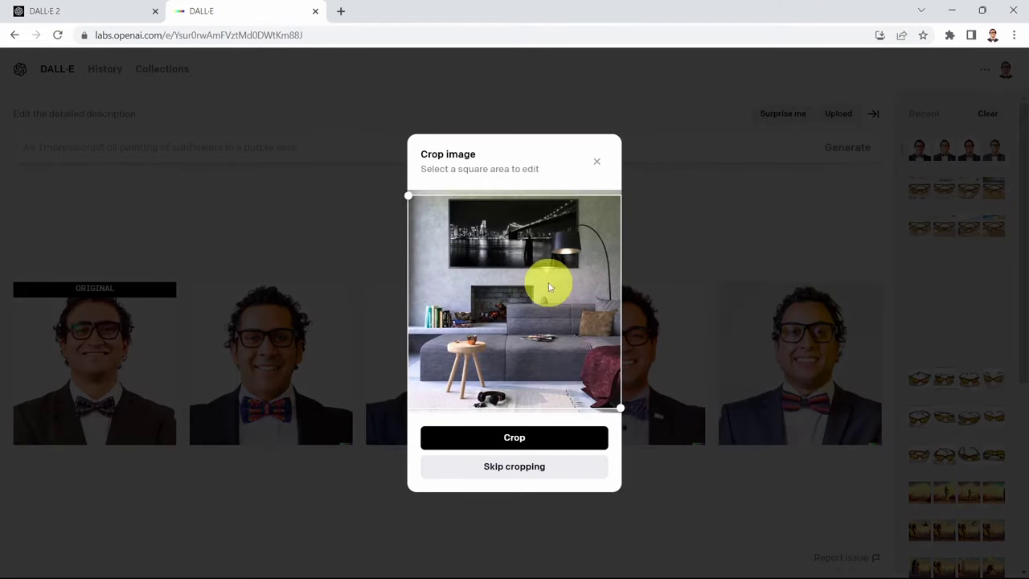
Adjust the square crop of the living-room image, apply it and open the image for editing
drag(538, 342, 541, 340)
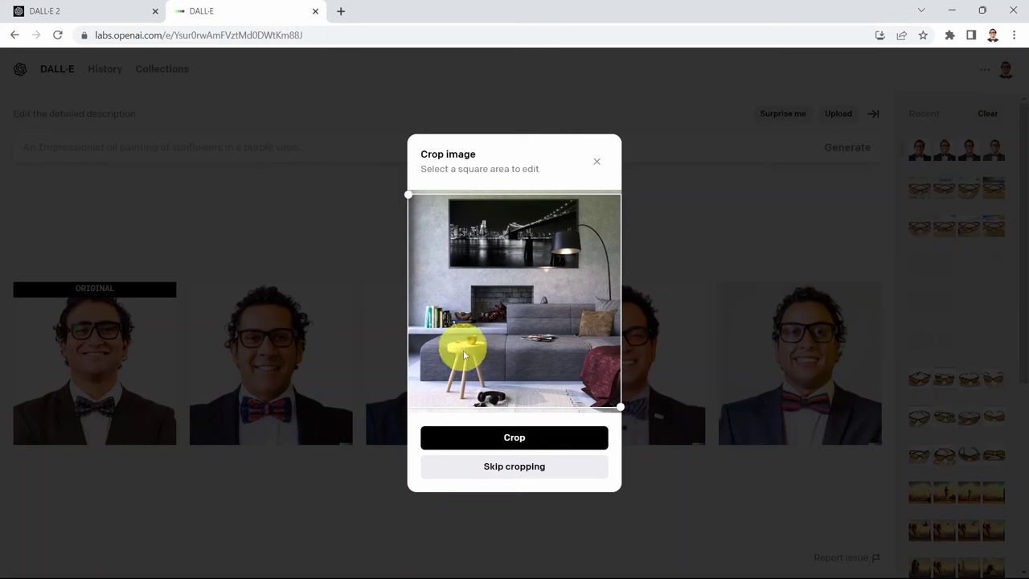
click(491, 441)
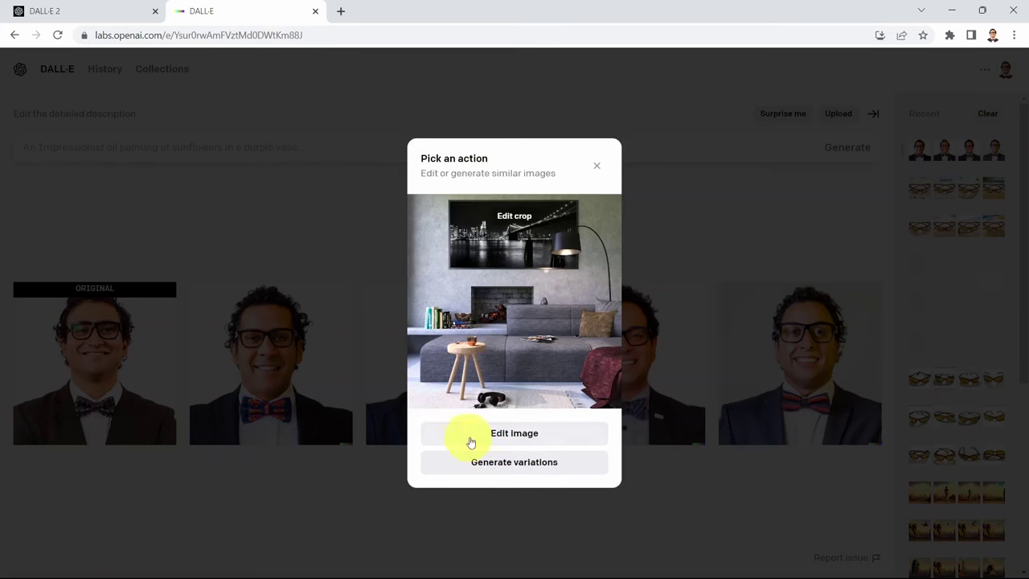
click(496, 432)
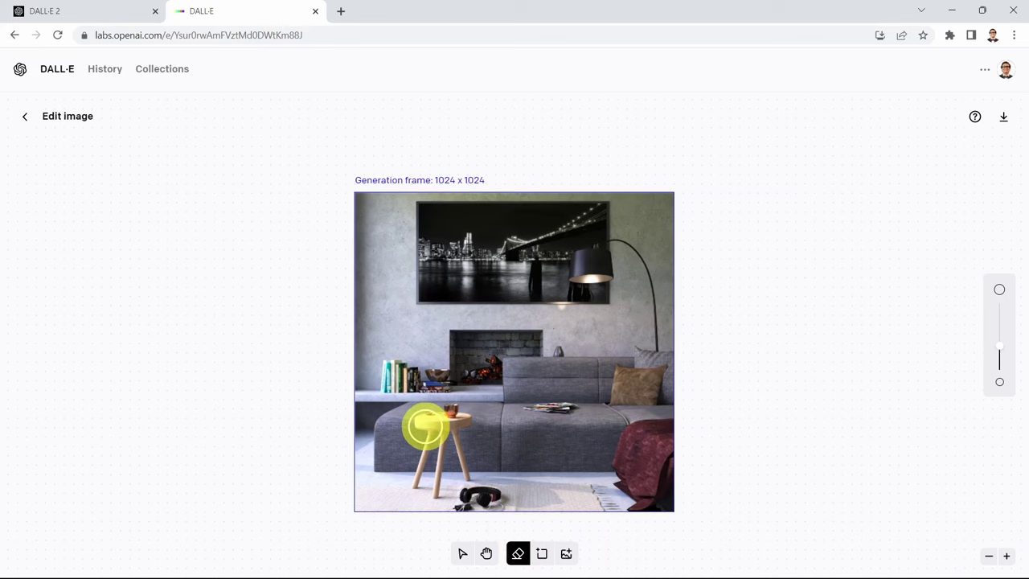
Erase the area above the small wooden stool and generate an edit with the prompt "add decorative green plant"
mouse_move(434, 409)
mouse_down()
mouse_move(425, 407)
mouse_move(451, 397)
mouse_move(442, 375)
mouse_move(431, 377)
mouse_move(441, 363)
mouse_move(425, 391)
mouse_move(435, 394)
mouse_up()
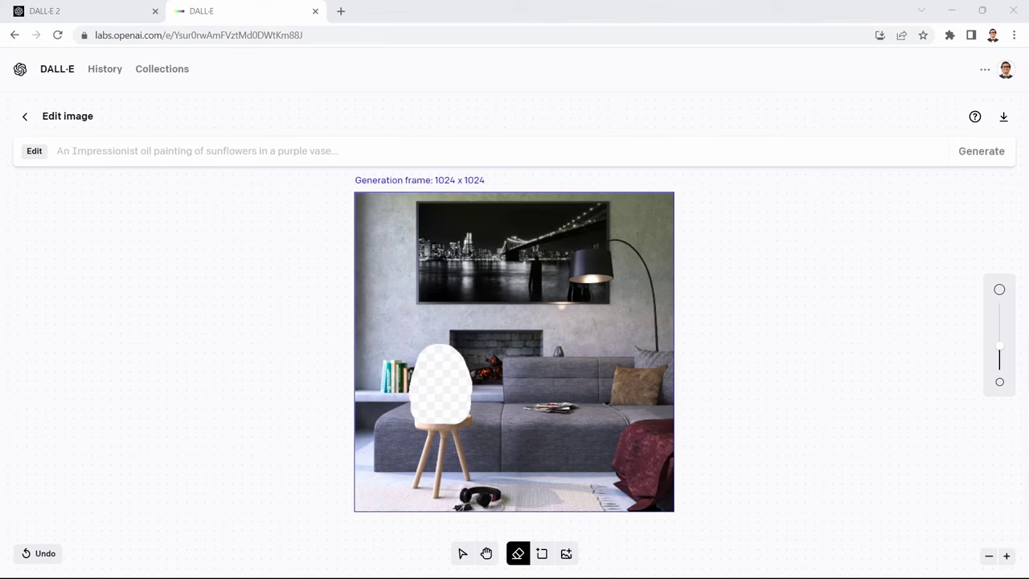
click(307, 149)
text(add decorative green plant)
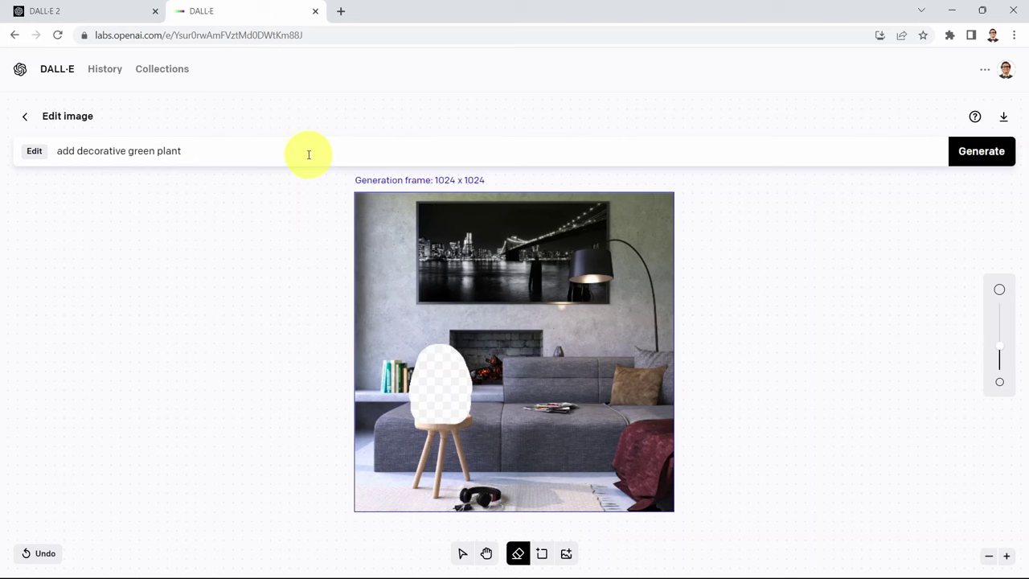
click(981, 151)
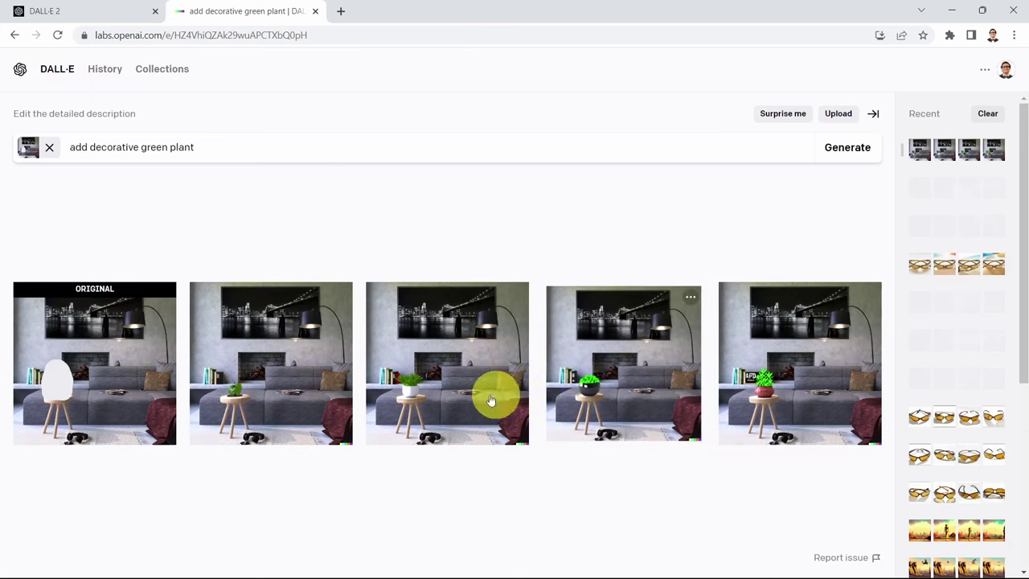
View the fourth, third and second generated plant results enlarged, returning to the results overview after each
click(792, 386)
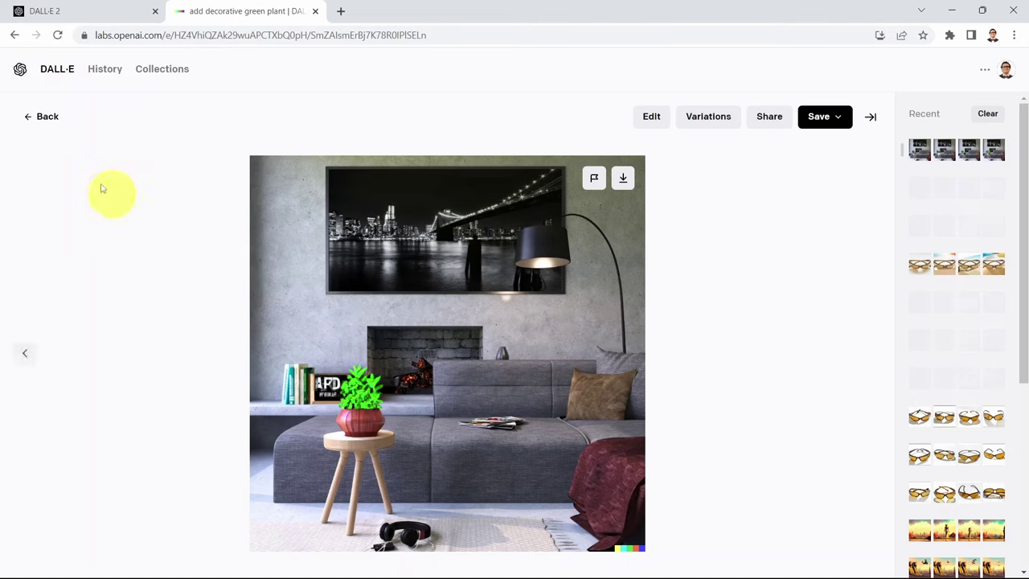
click(41, 115)
click(597, 402)
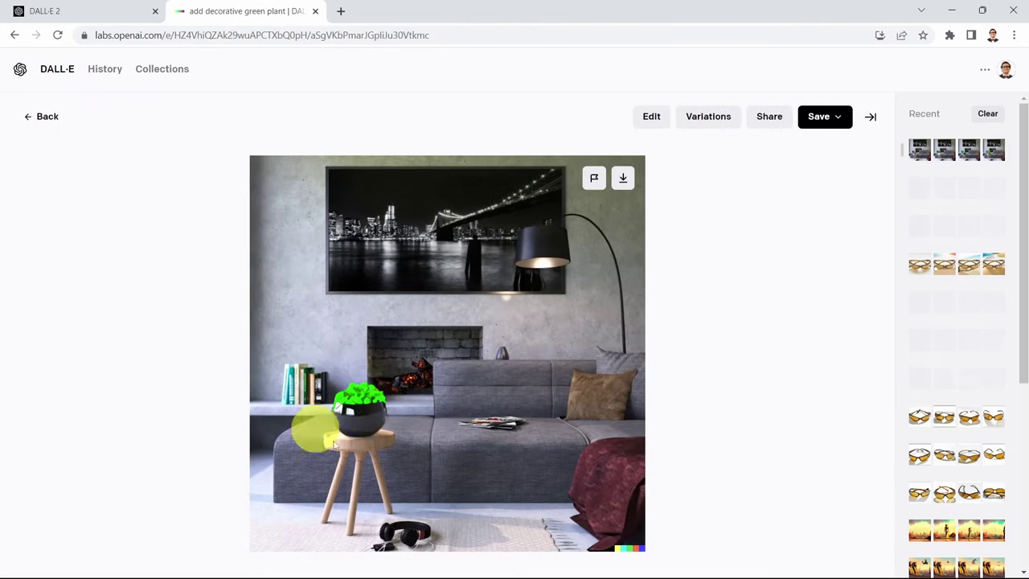
click(28, 116)
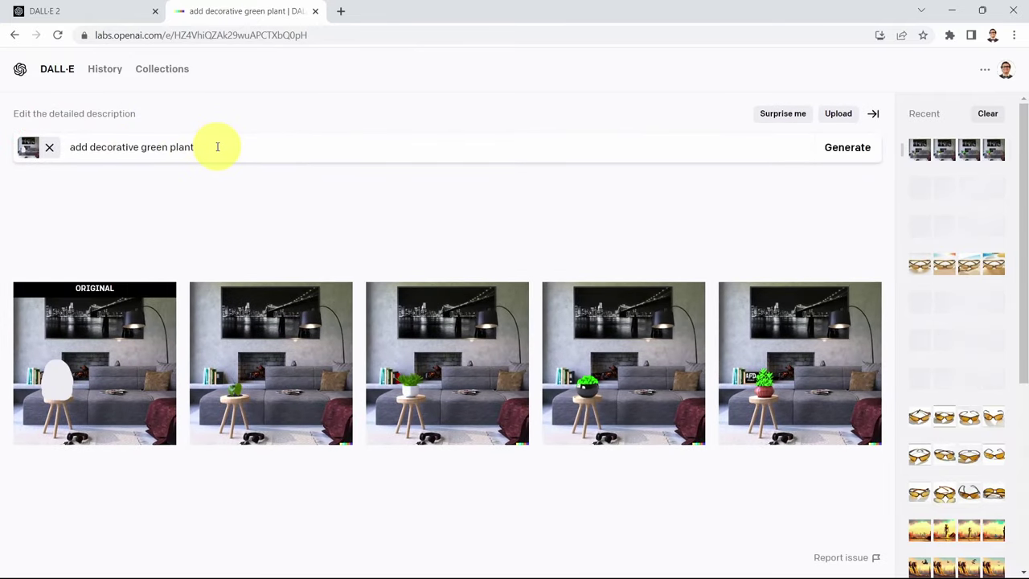
click(420, 374)
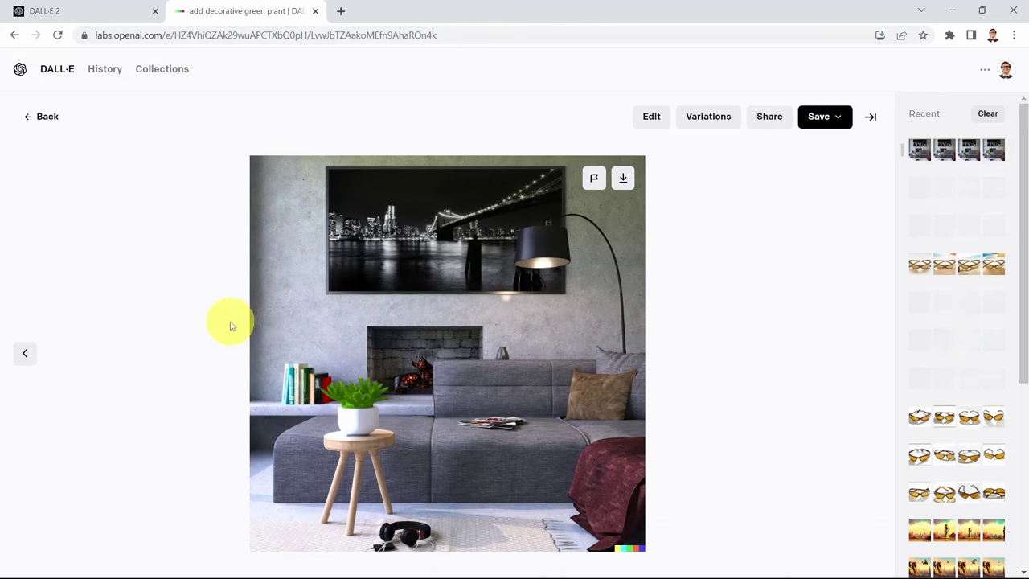
click(40, 116)
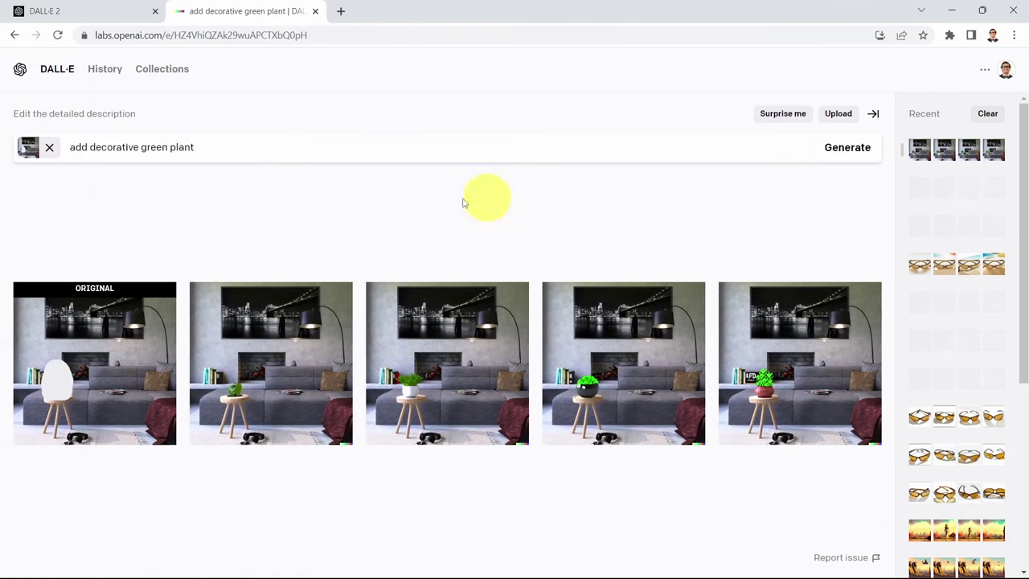
Replace the description with "chic vase" and generate new edits of the same erased area
click(167, 148)
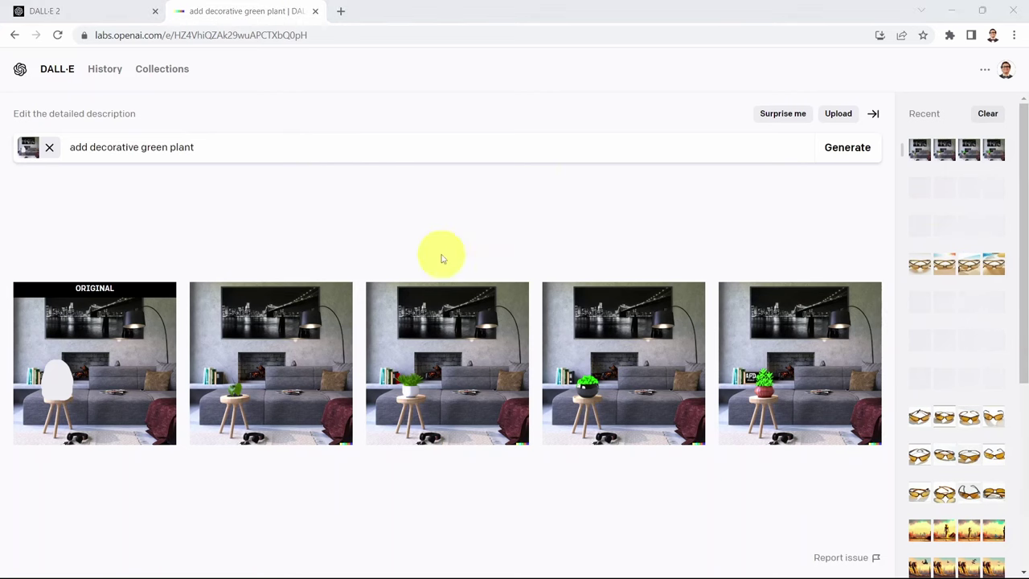
triple_click(179, 147)
text(chic vase)
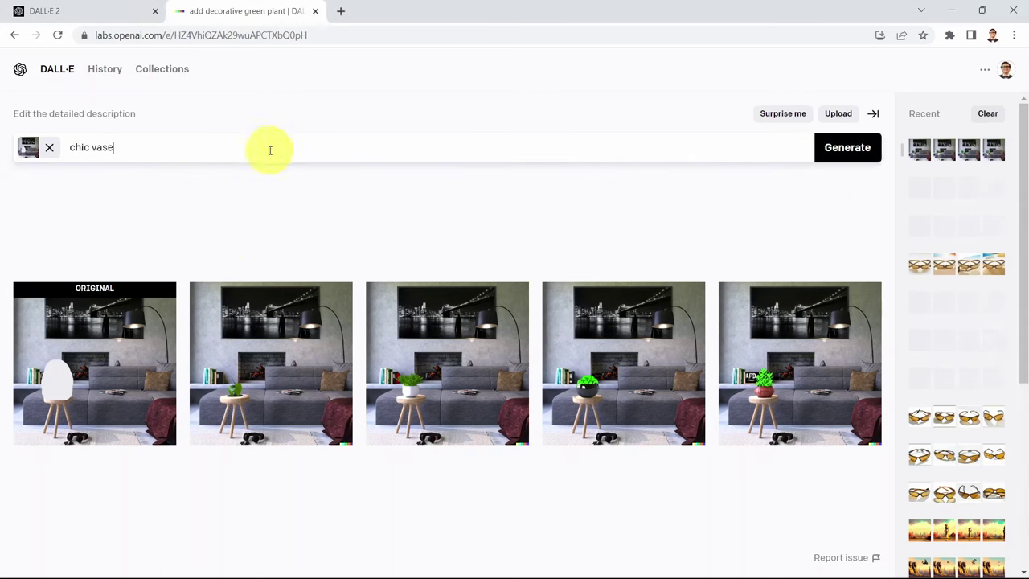
click(862, 155)
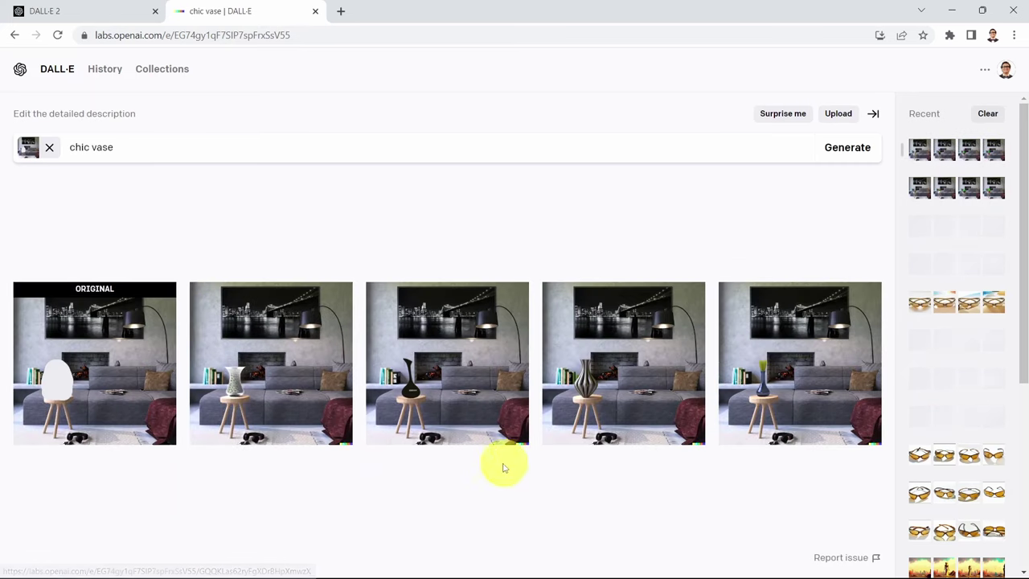
View the third, fourth and first generated vase results enlarged, returning to the results overview after each
click(615, 394)
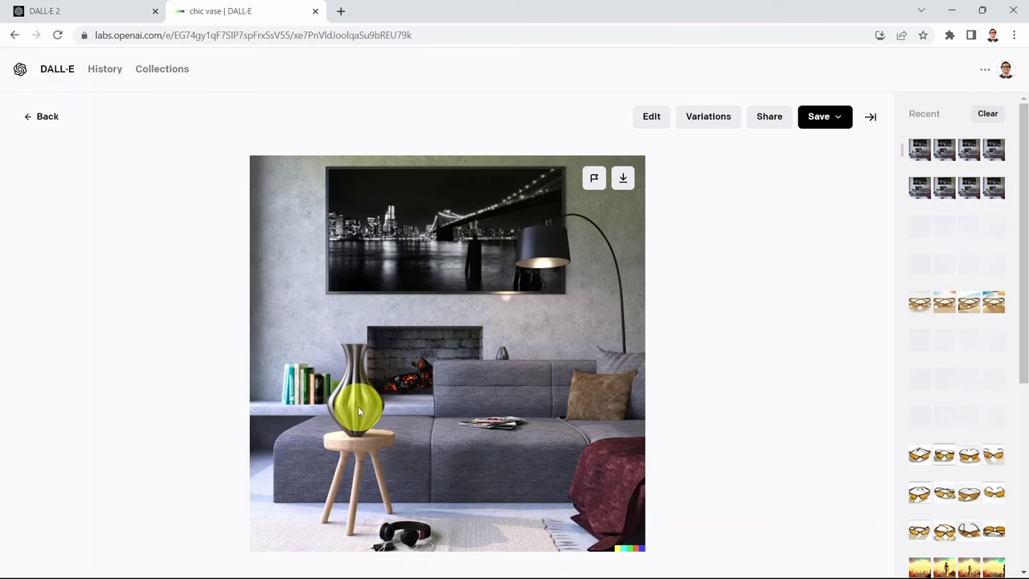
click(36, 121)
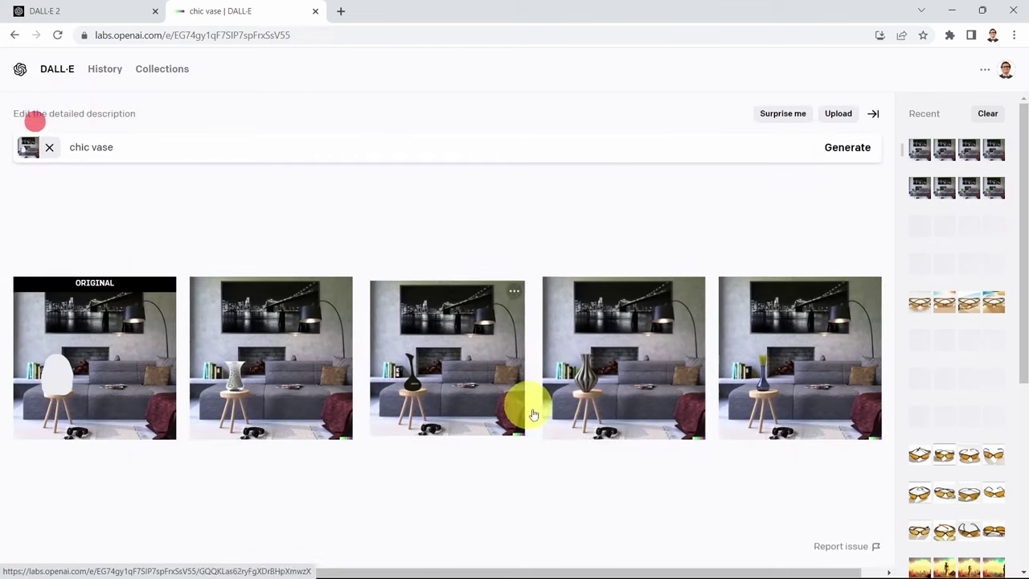
click(765, 404)
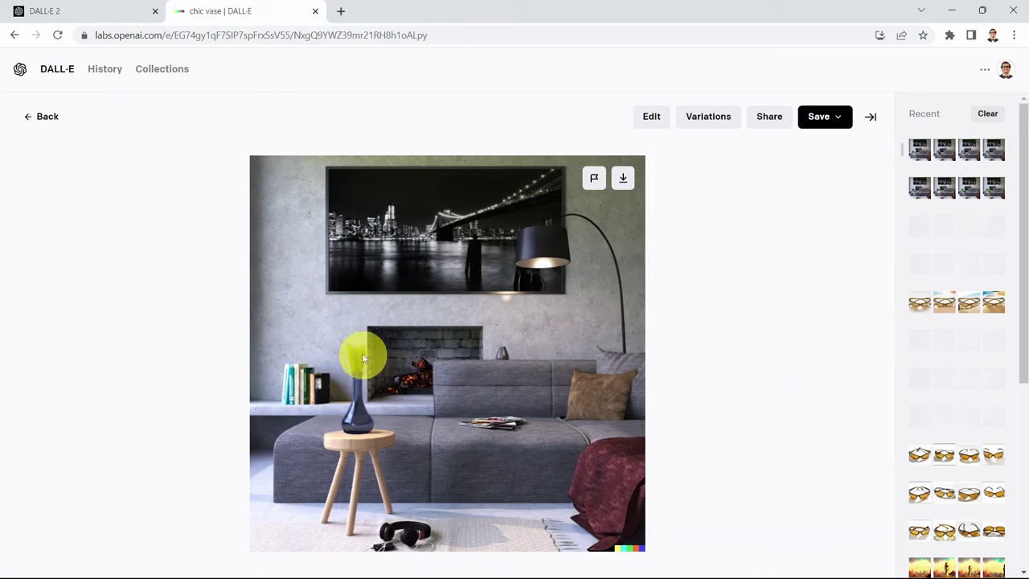
click(44, 121)
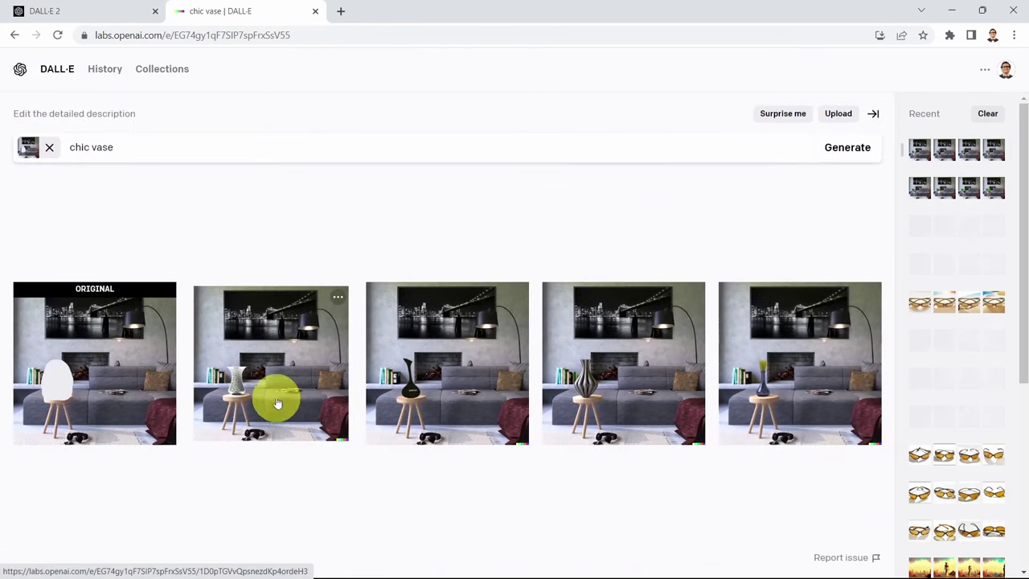
click(298, 378)
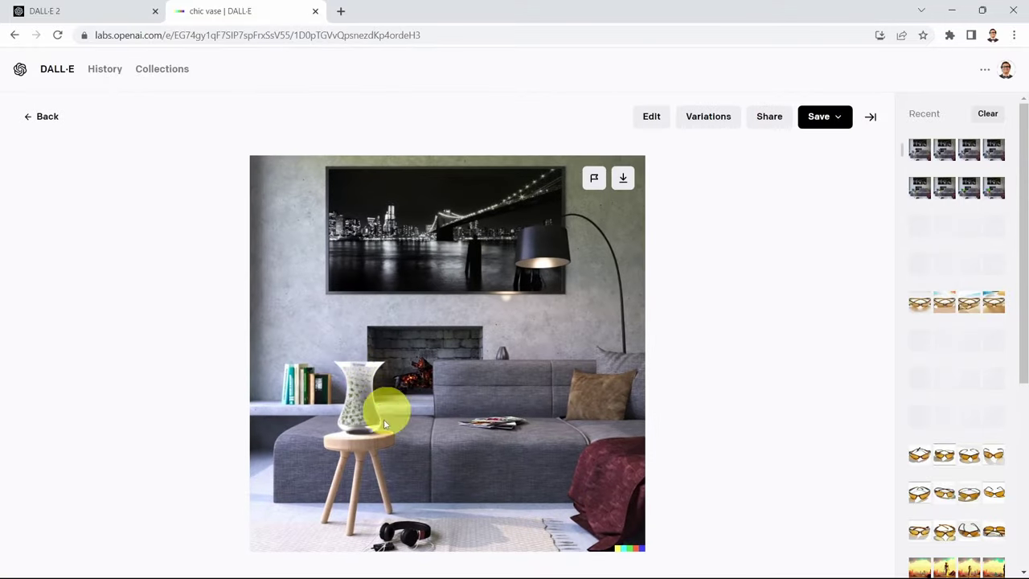
click(19, 114)
Generate variations of the fourth vase result and view the second and fourth variations enlarged
click(809, 382)
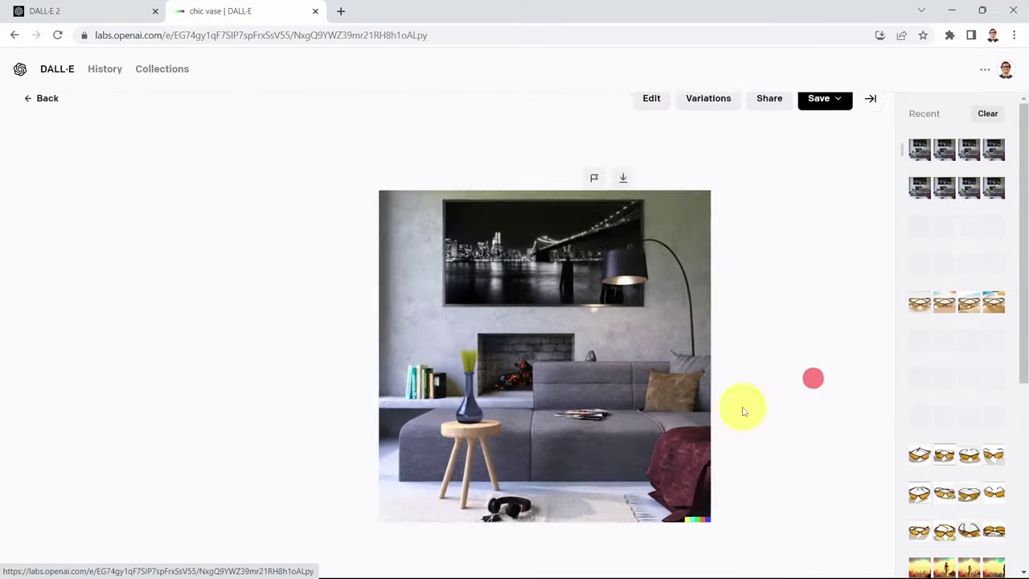
click(709, 115)
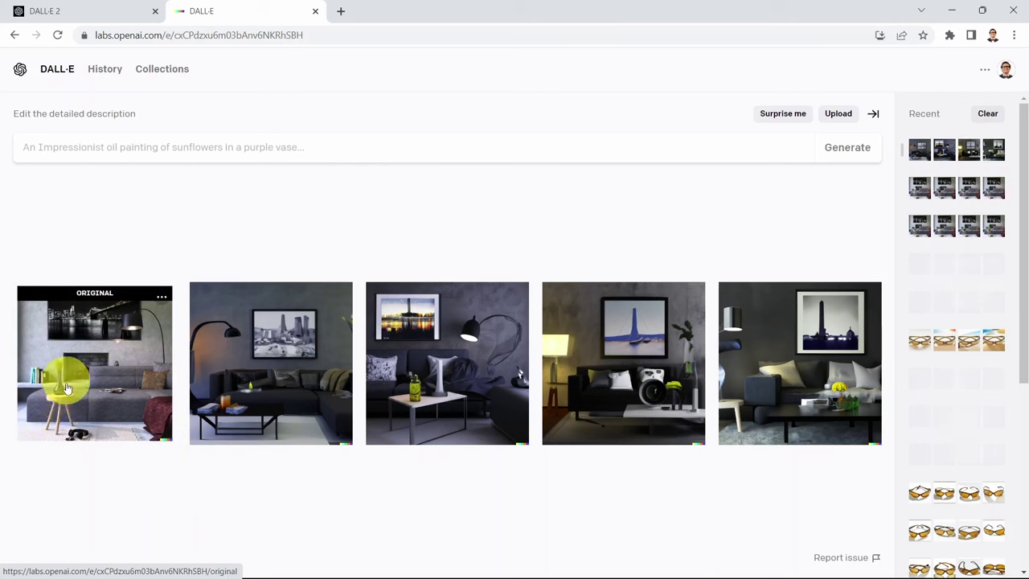
click(448, 379)
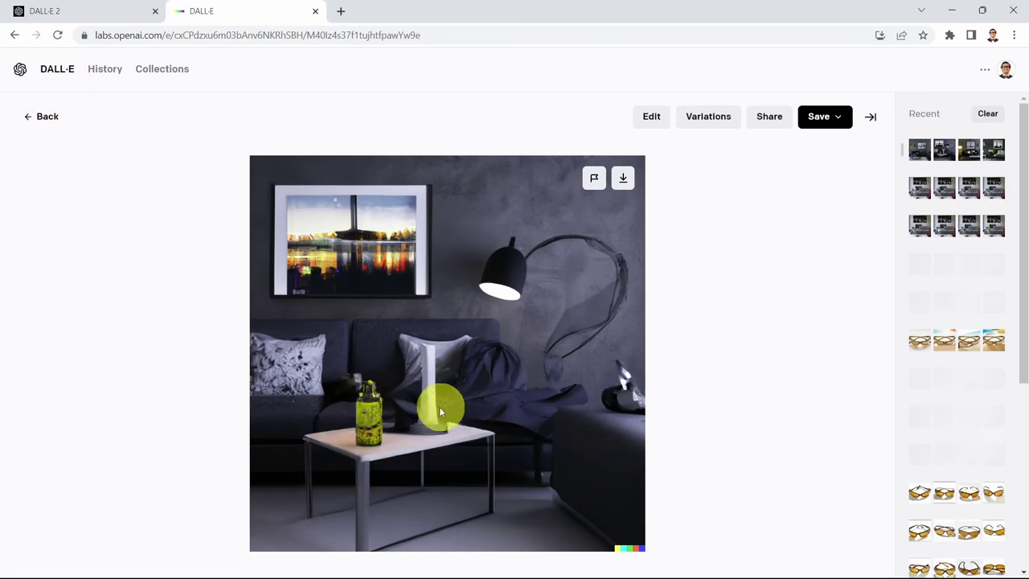
click(36, 116)
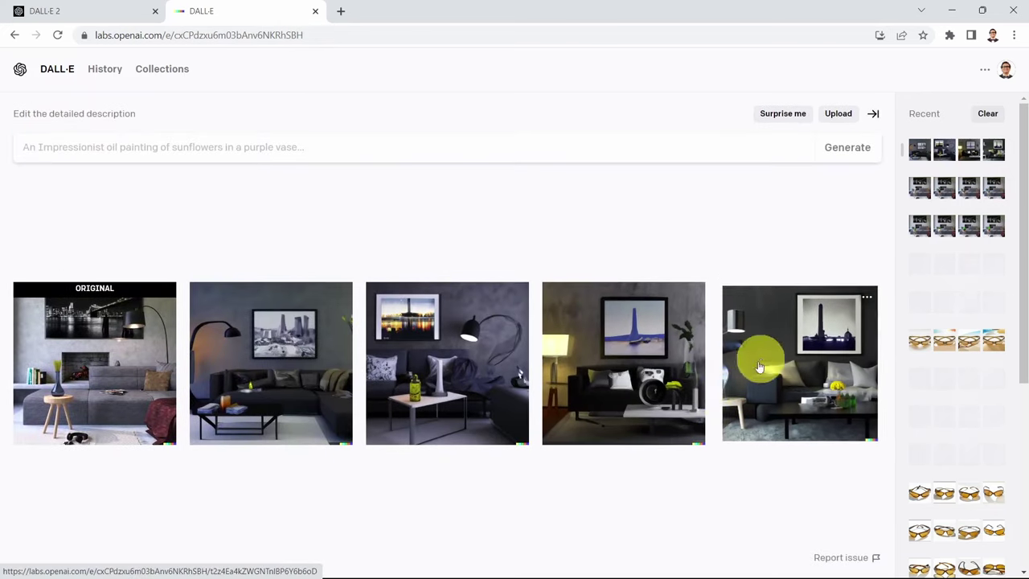
click(803, 391)
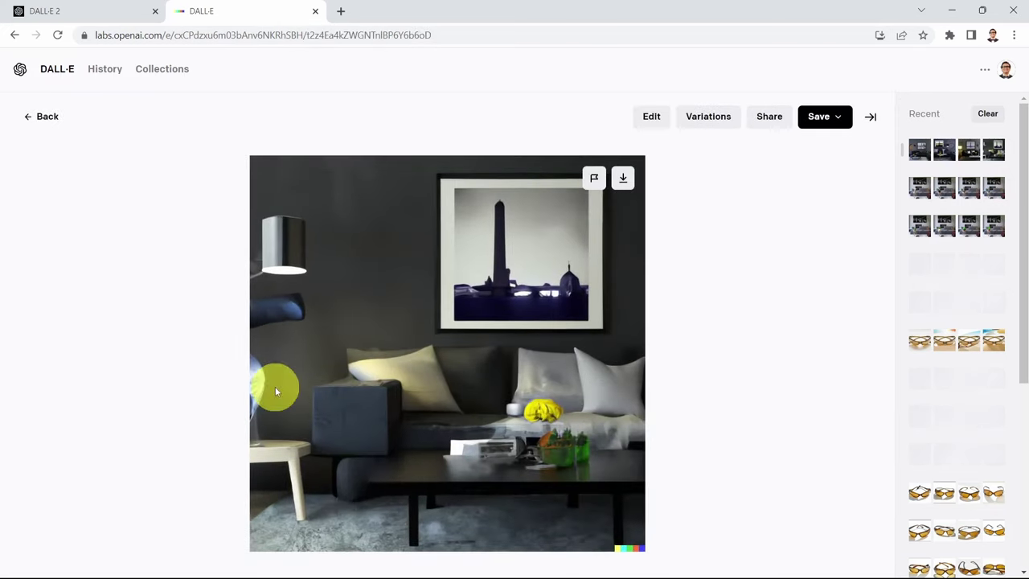
click(47, 116)
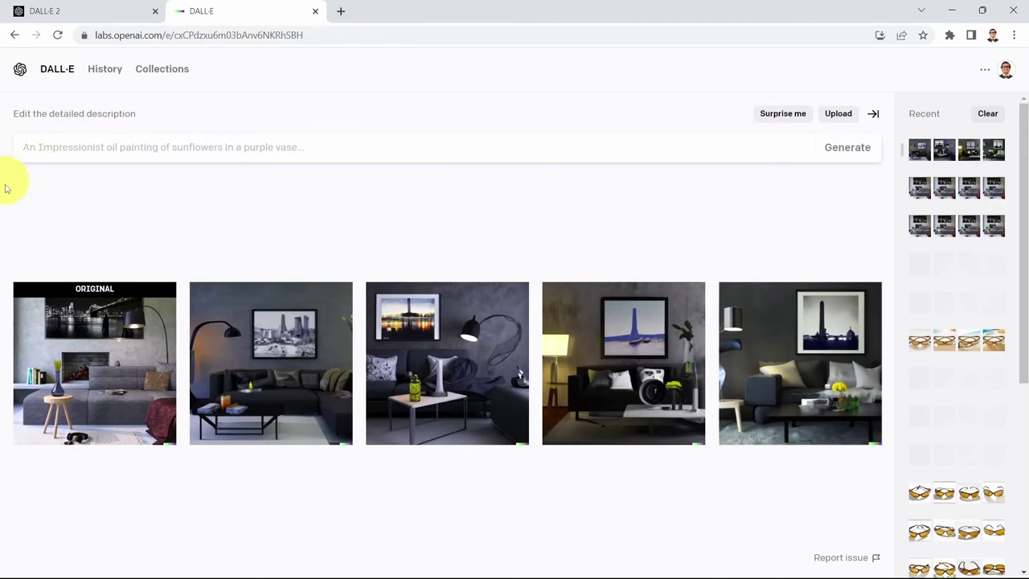
Start over from the DALL·E home page, upload the living-room image "pexels-photo-2440471", apply the square crop and open it for editing
click(58, 70)
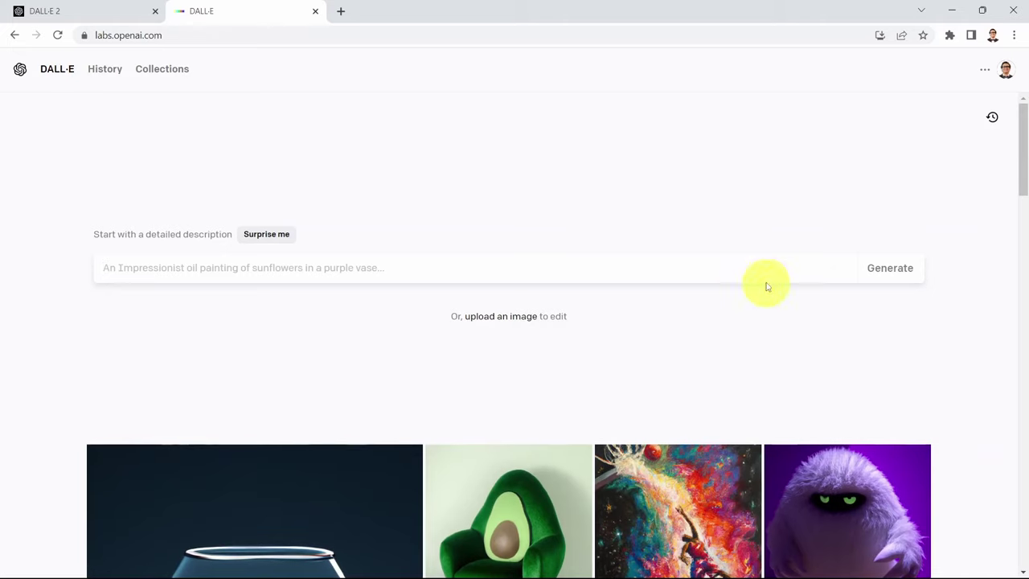
click(499, 316)
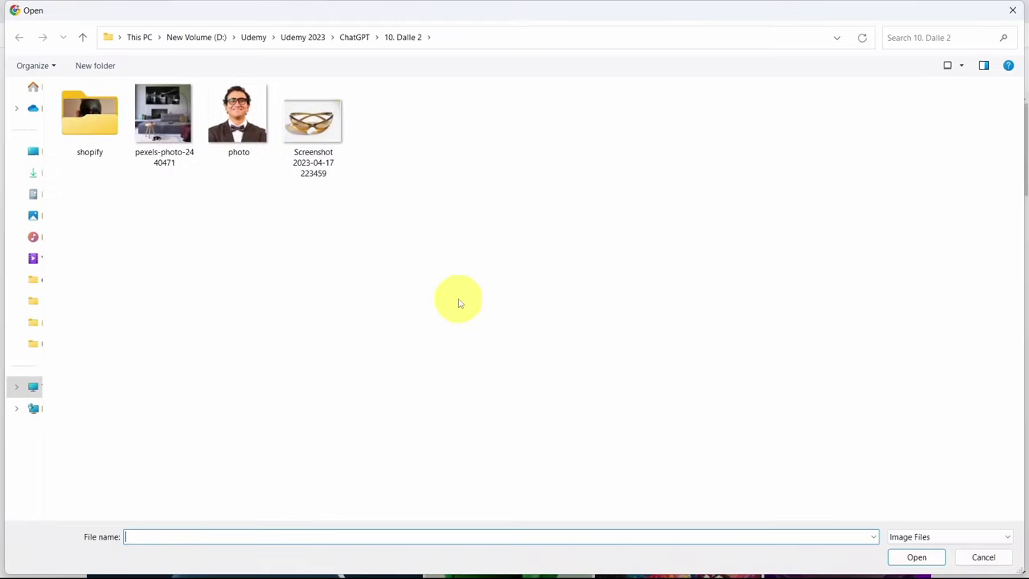
double_click(149, 131)
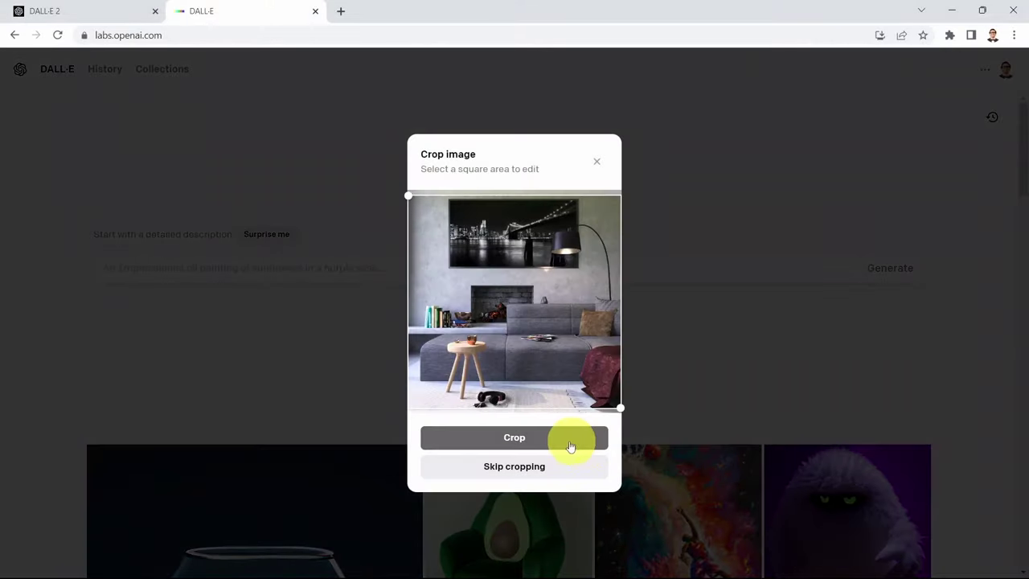
click(550, 447)
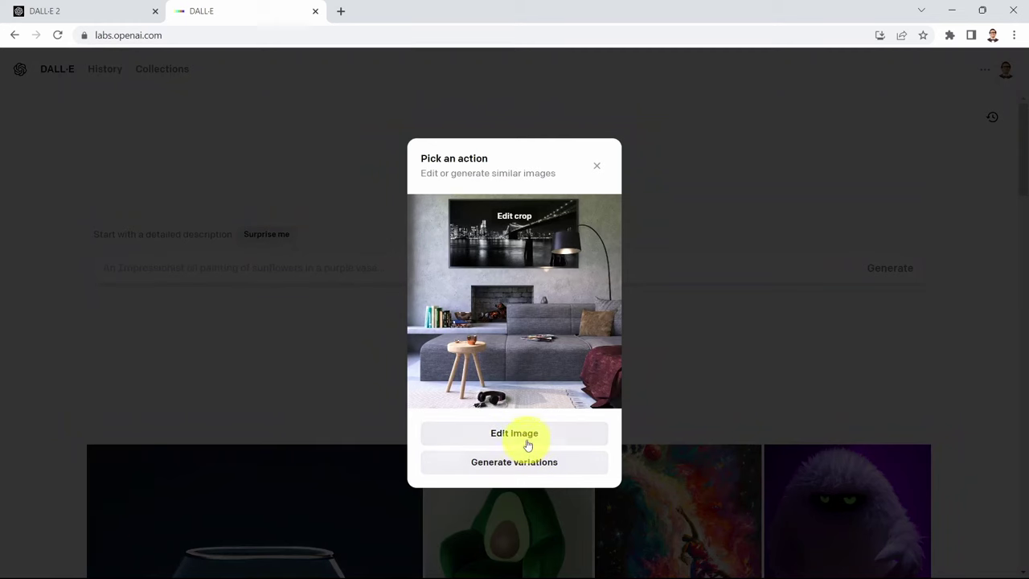
click(526, 434)
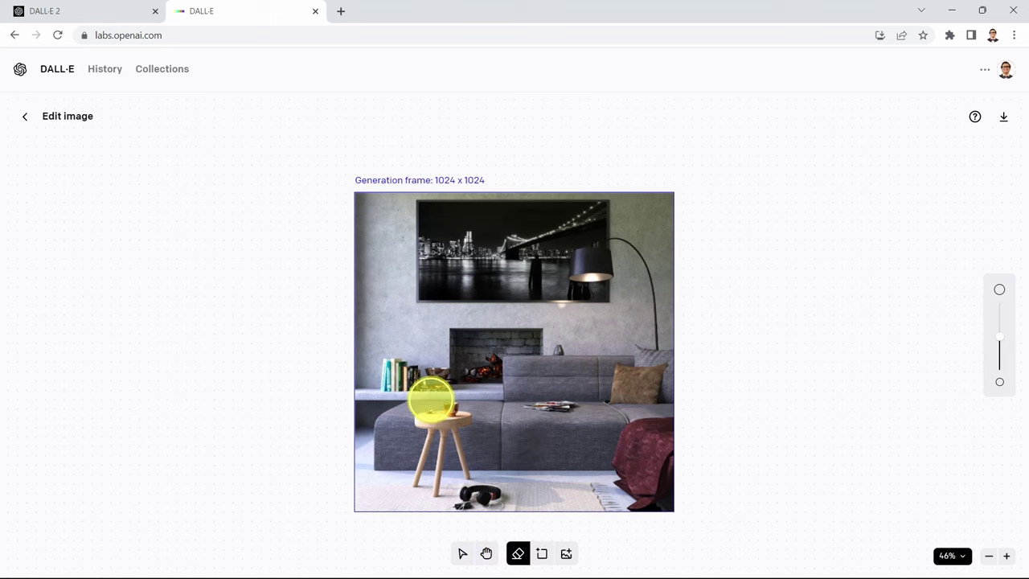
Erase the area above the wooden stool with a smaller eraser brush and generate edits with the prompt "chic vase and a plant"
click(1000, 362)
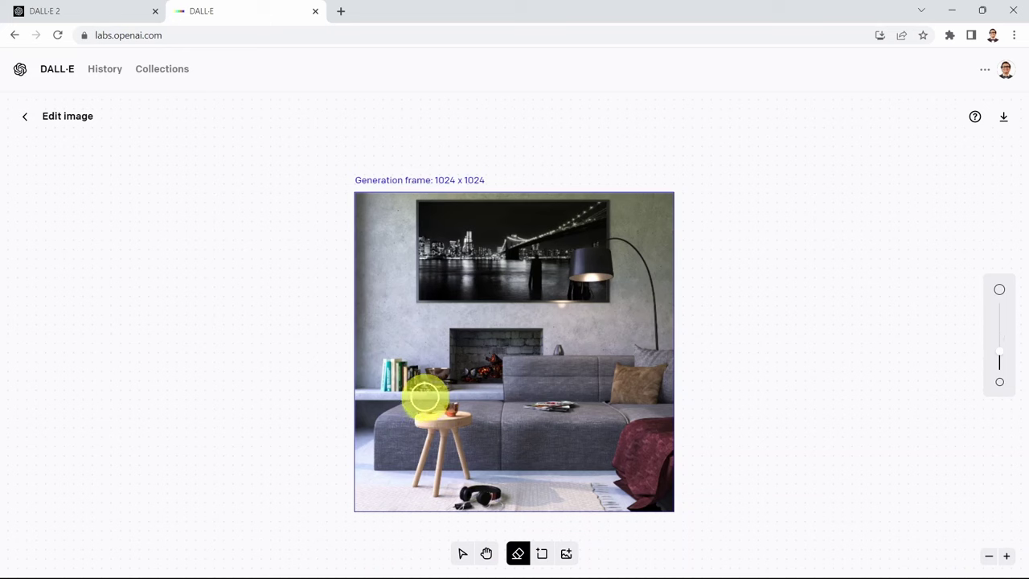
mouse_move(429, 401)
mouse_down()
mouse_move(458, 405)
mouse_move(441, 366)
mouse_move(428, 391)
mouse_move(443, 356)
mouse_move(435, 355)
mouse_move(451, 355)
mouse_move(456, 378)
mouse_move(438, 373)
mouse_move(435, 401)
mouse_up()
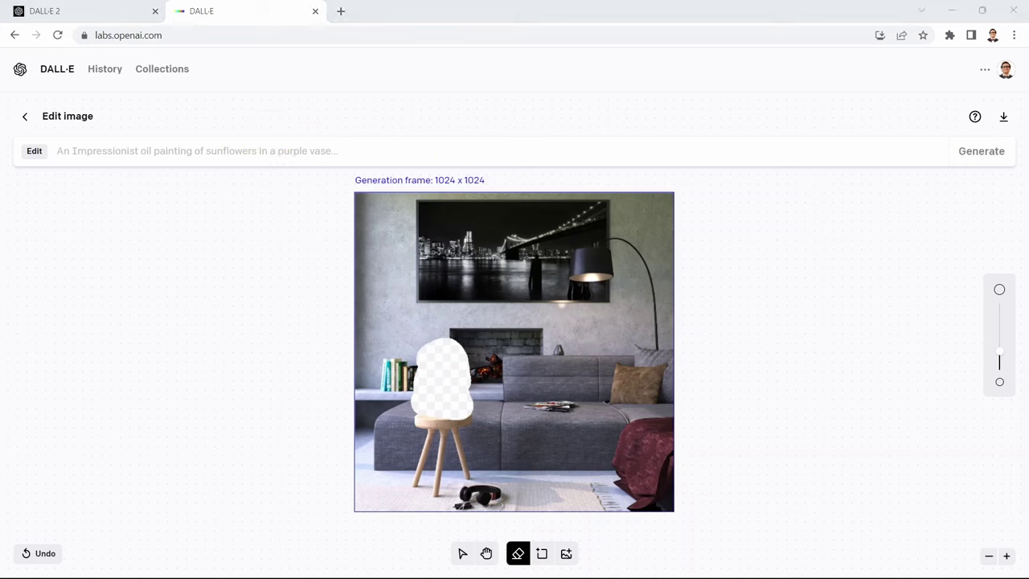
click(259, 157)
text(chic vase and a plant)
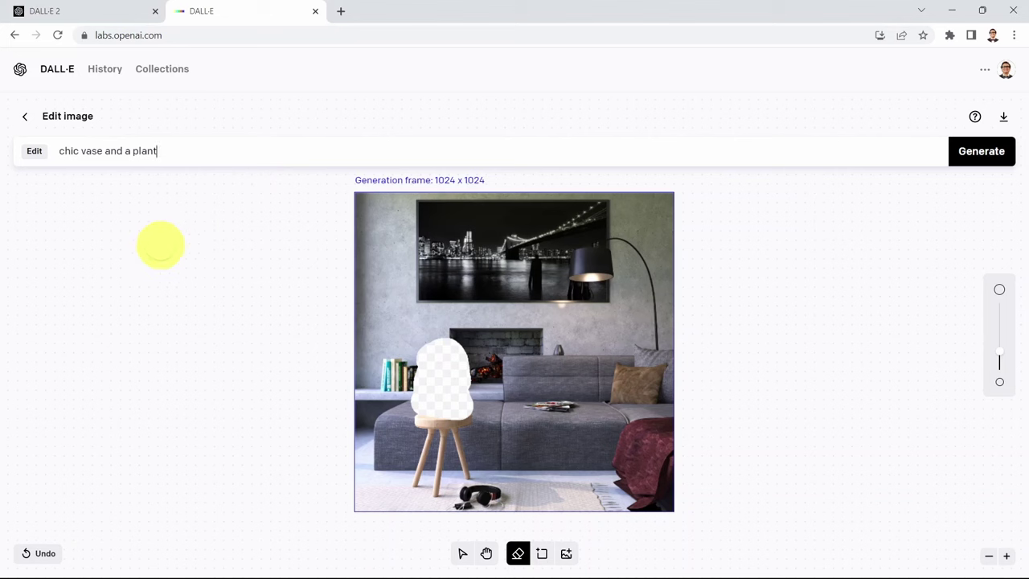
click(972, 152)
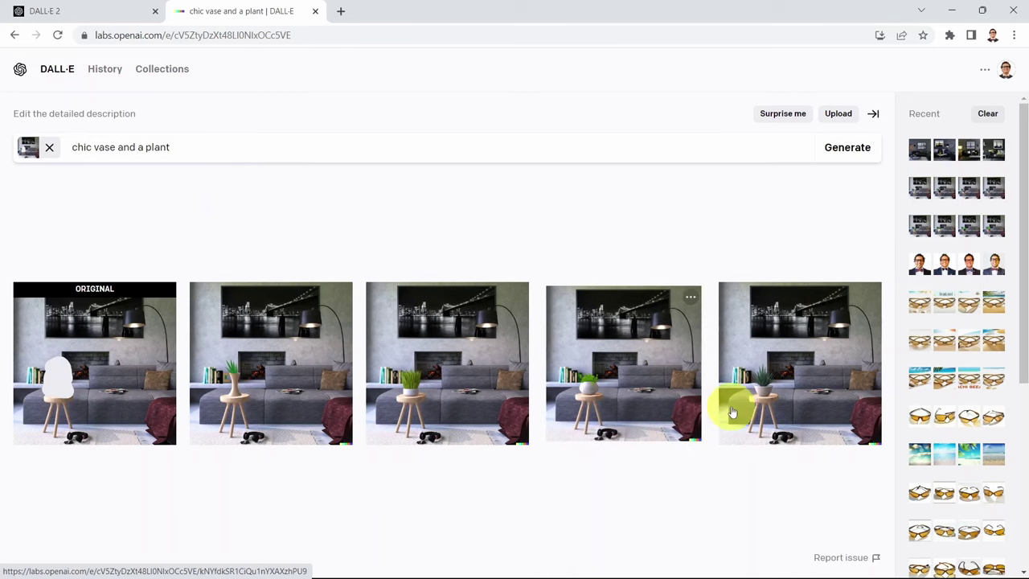
View the fourth and first generated vase-and-plant results enlarged and return to the results overview
click(792, 389)
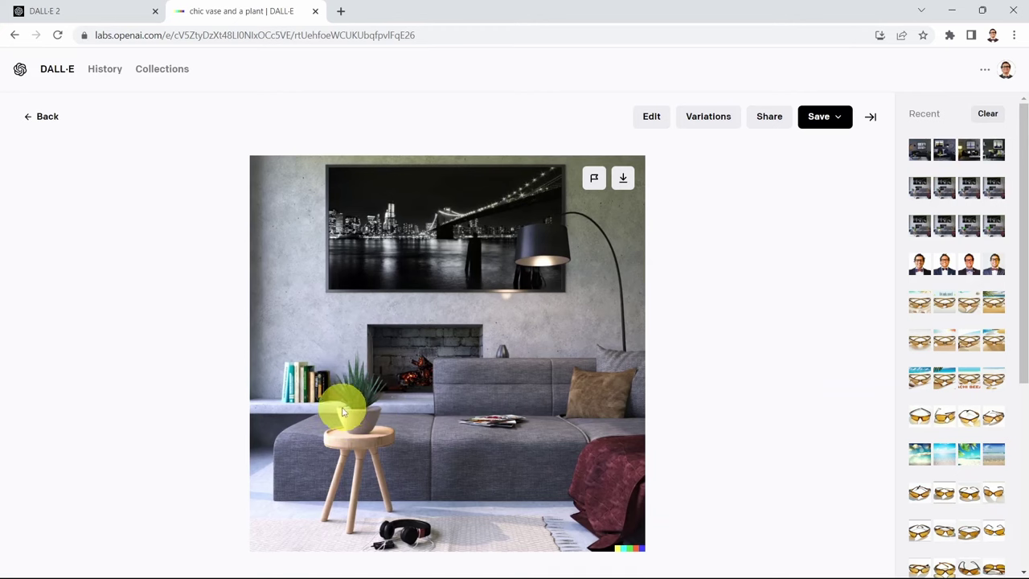
click(36, 114)
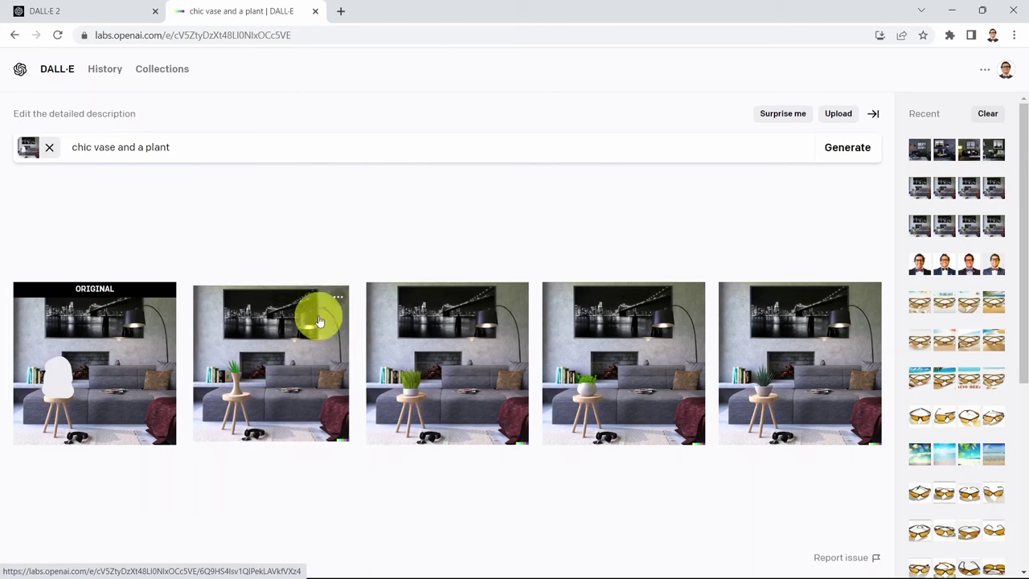
click(263, 399)
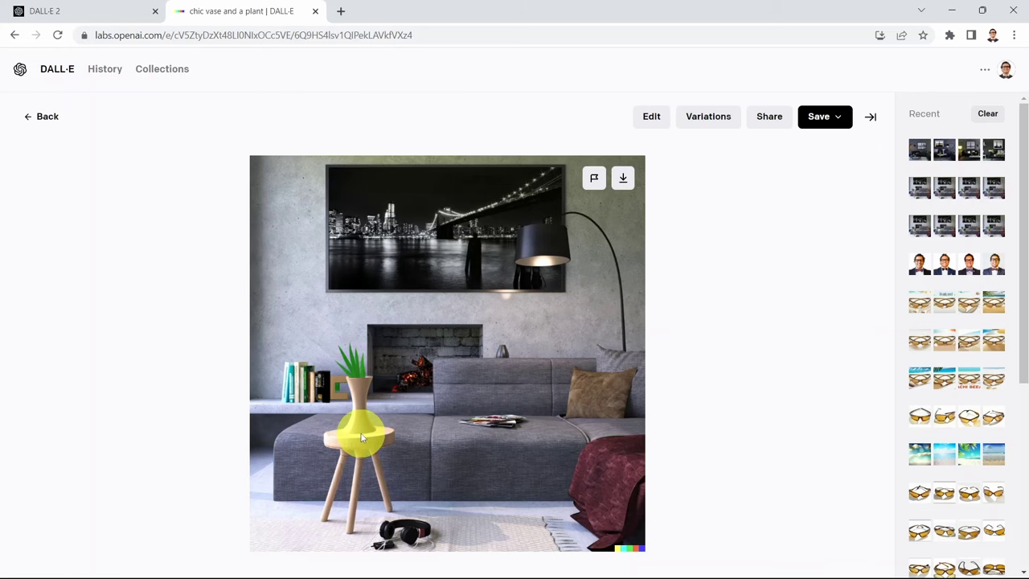
click(41, 116)
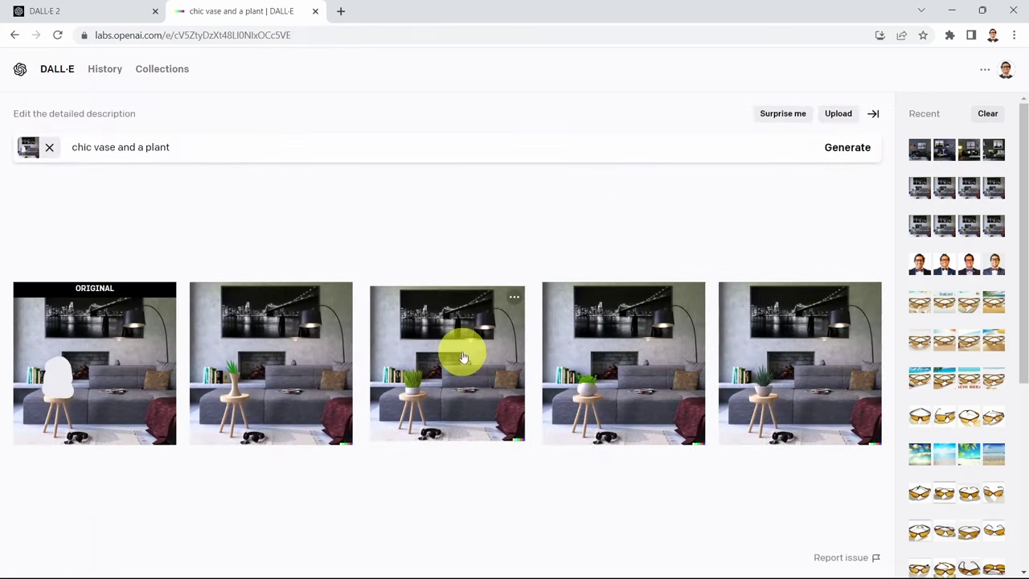
View the second and third generated vase-and-plant results enlarged and return to the results overview
click(464, 357)
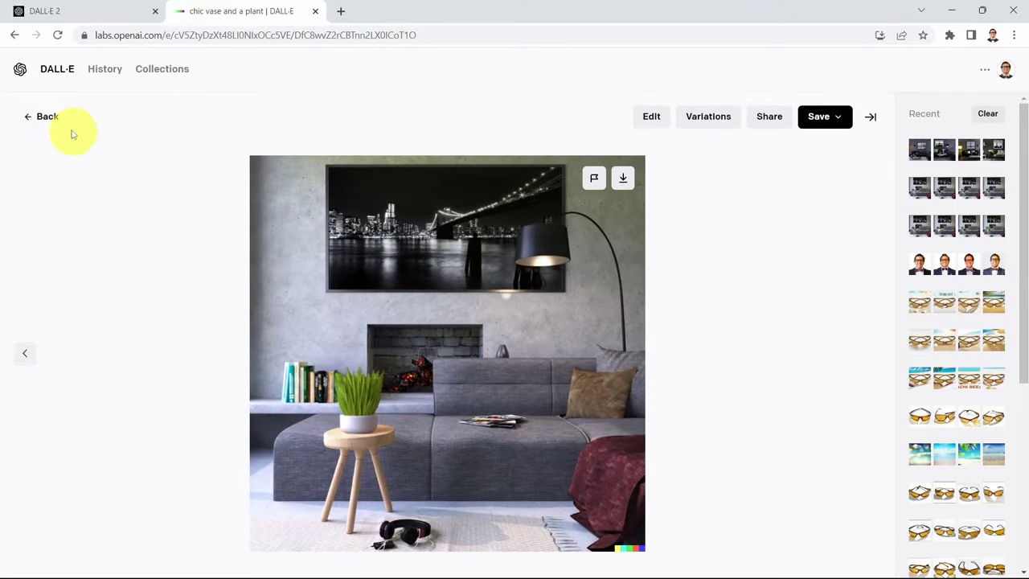
click(42, 117)
click(650, 387)
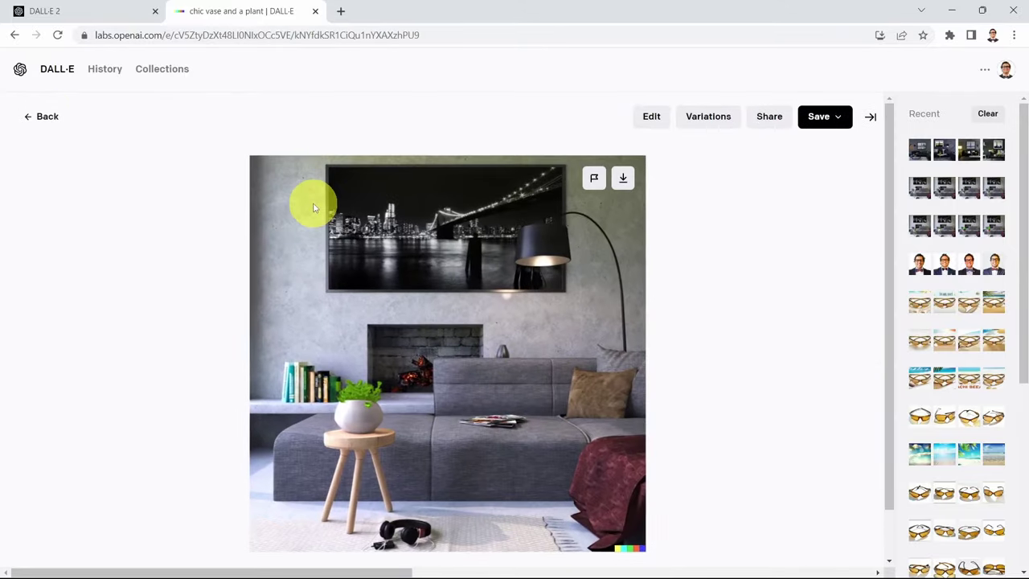
click(45, 119)
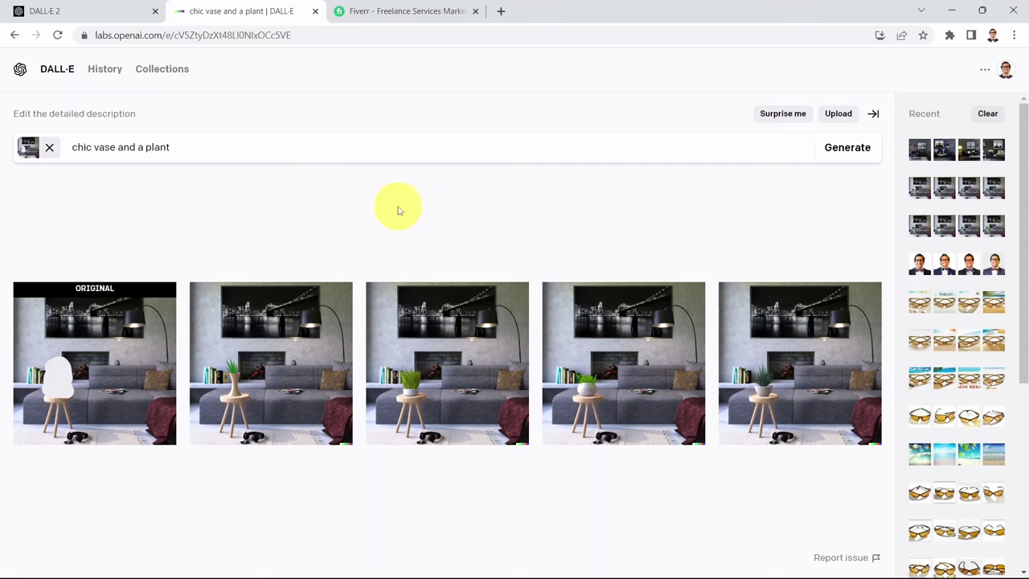
Switch to the Fiverr site, open the popular AI Services page and view its introduction and "AI away" categories
click(382, 14)
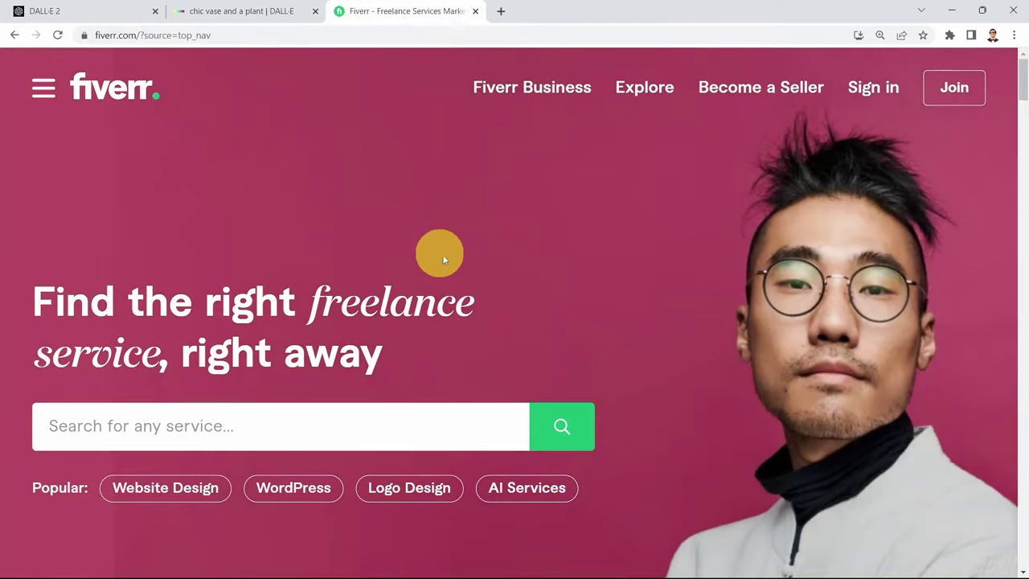
click(532, 497)
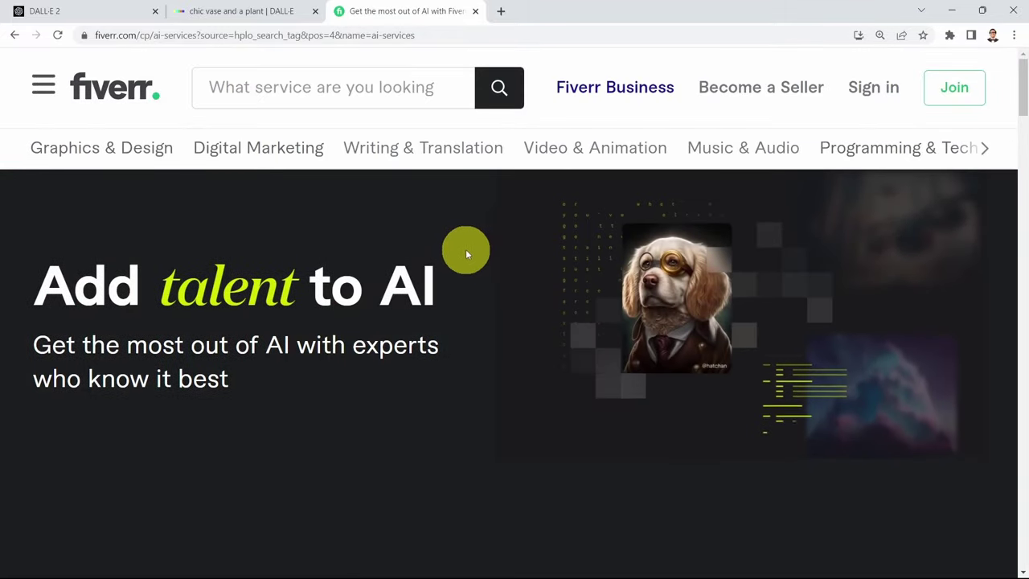
scroll(322, 277, down, 1)
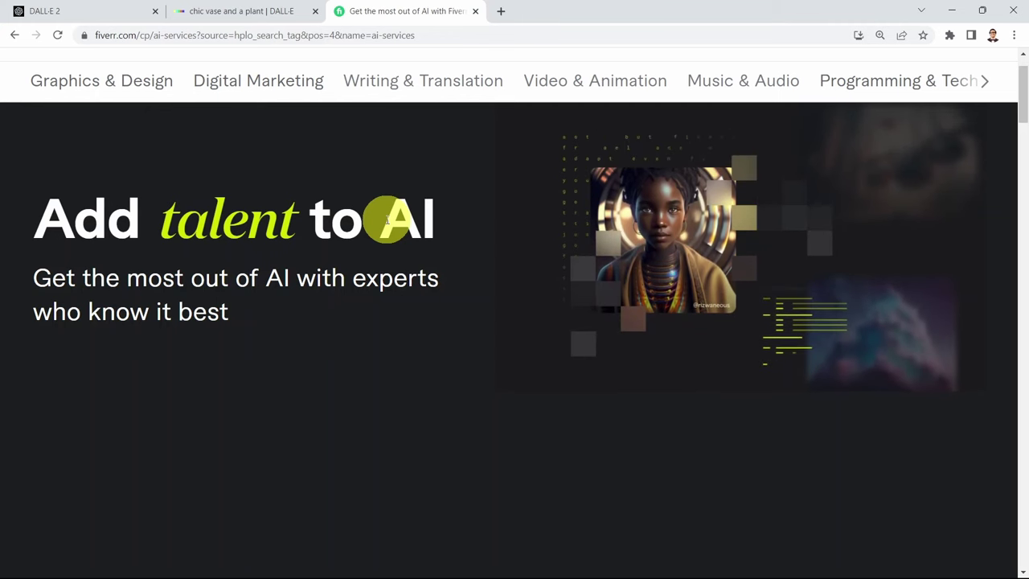
scroll(387, 217, down, 4)
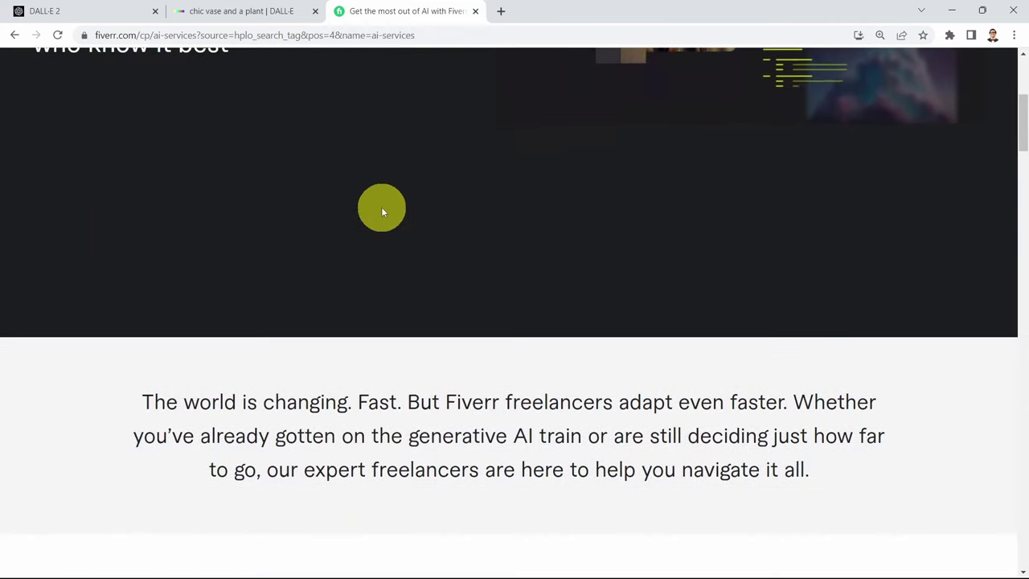
scroll(385, 206, down, 3)
scroll(390, 205, down, 5)
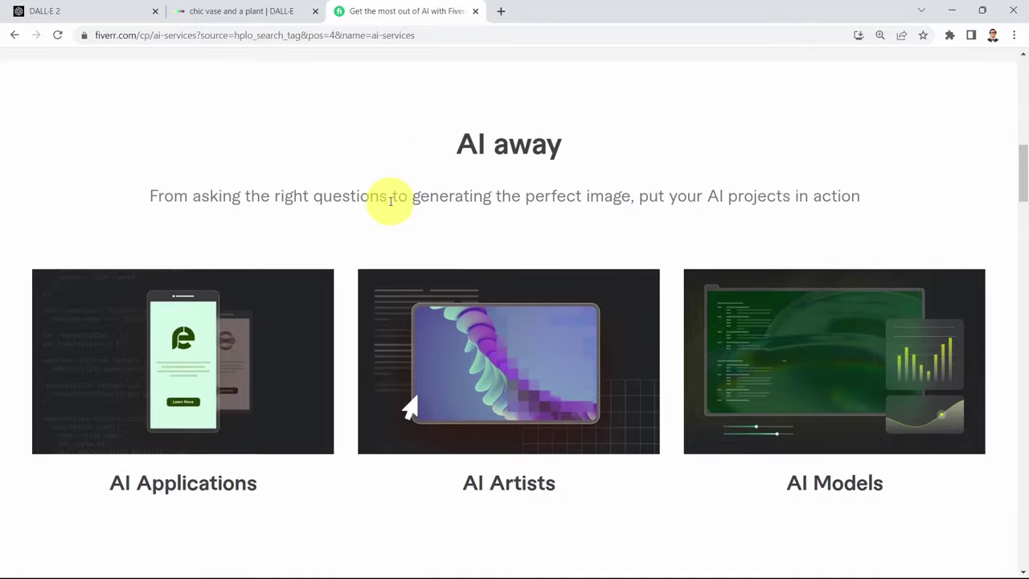
scroll(405, 191, down, 1)
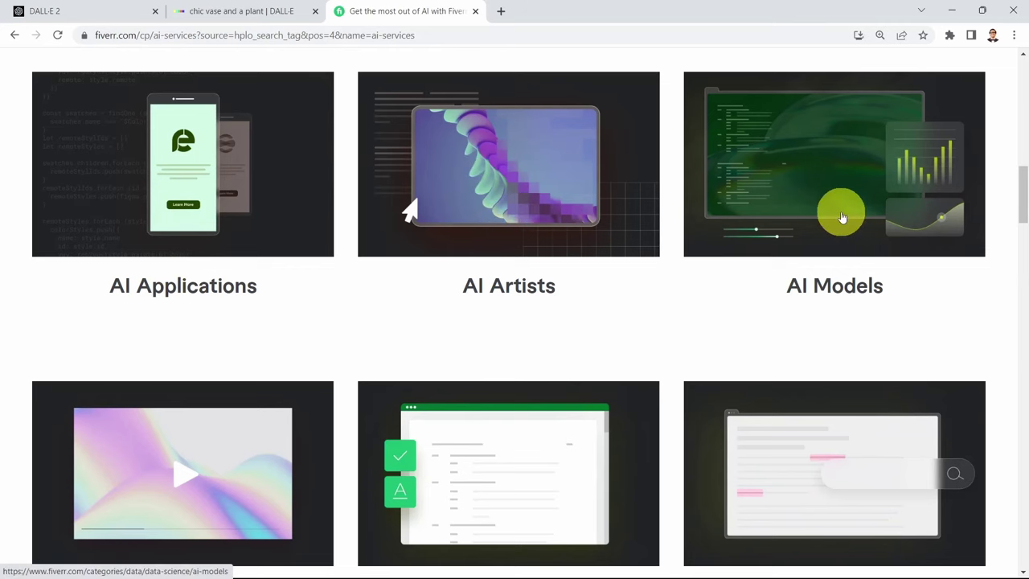
Examine the remaining AI service categories and the "Experts with all the intelligence" section, then return to the "AI away" categories
scroll(805, 213, down, 3)
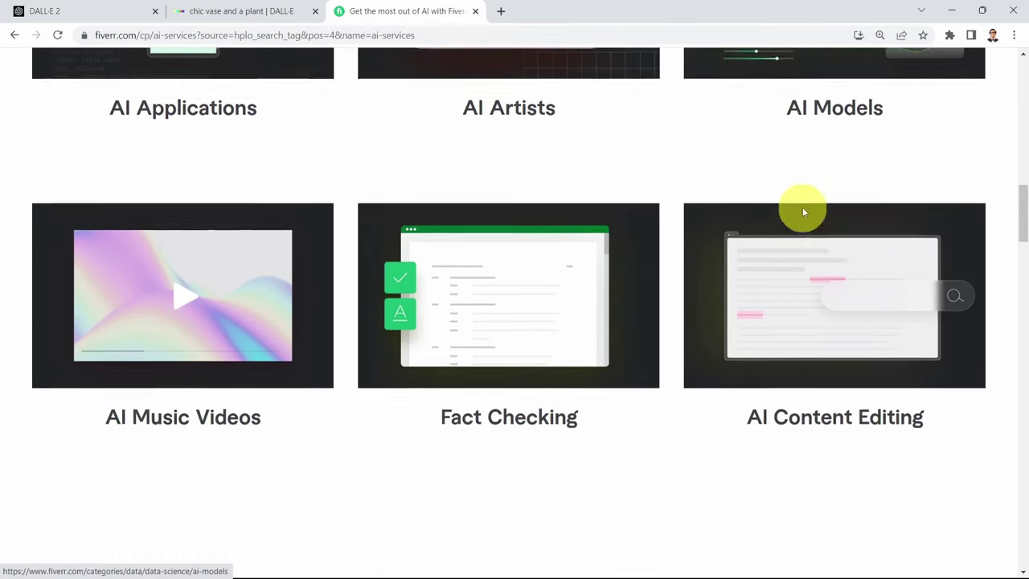
scroll(804, 211, up, 1)
scroll(804, 210, up, 1)
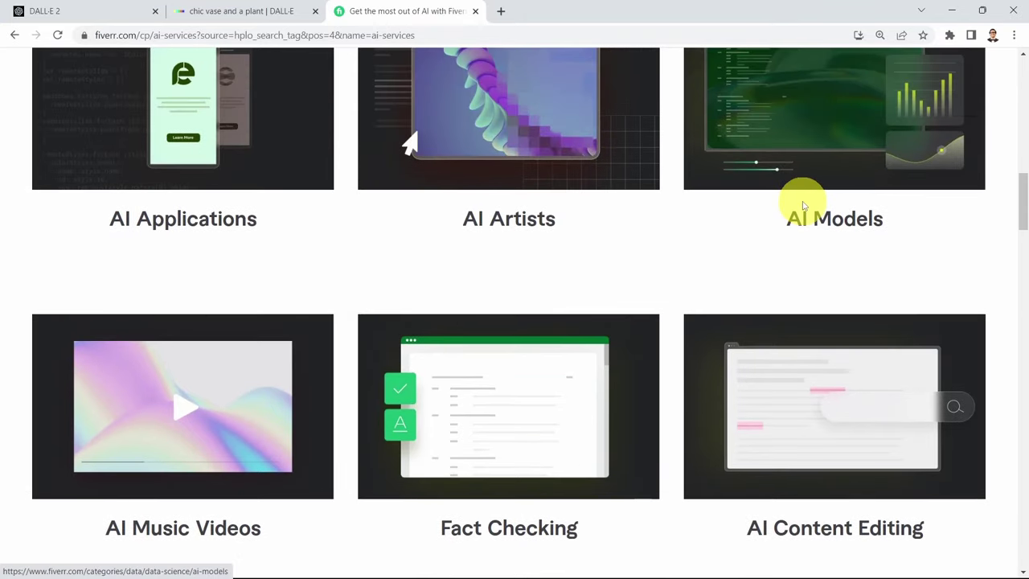
scroll(483, 265, down, 3)
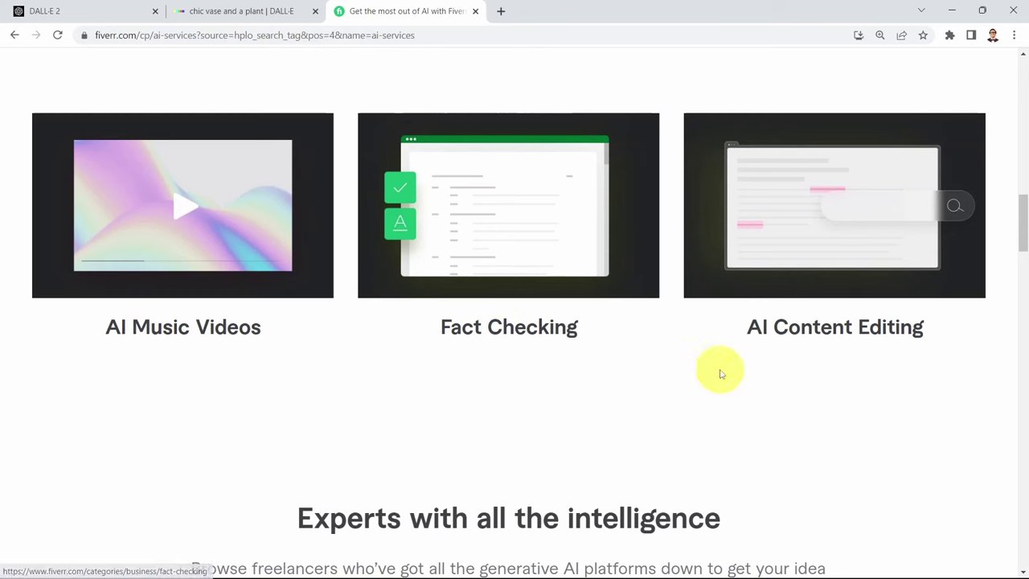
scroll(378, 386, down, 3)
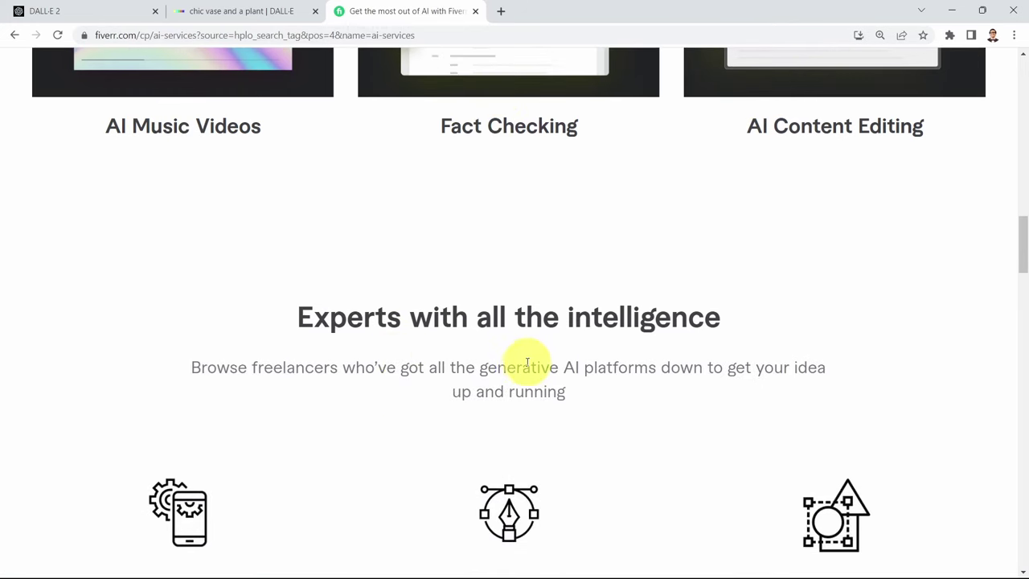
scroll(353, 342, down, 5)
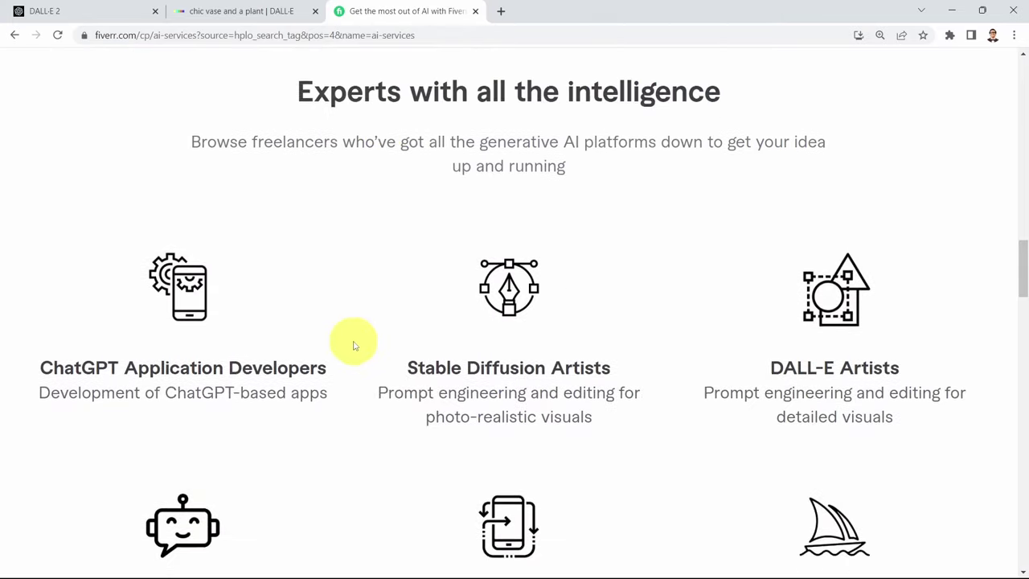
scroll(315, 345, up, 5)
scroll(333, 333, down, 2)
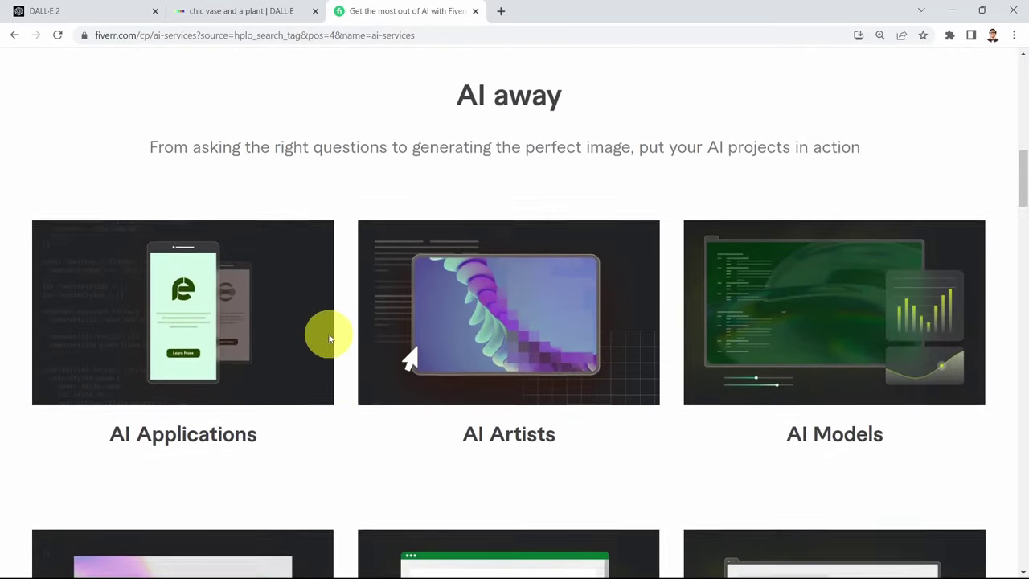
Open the AI Artists category and look over the first row of service listings
click(498, 237)
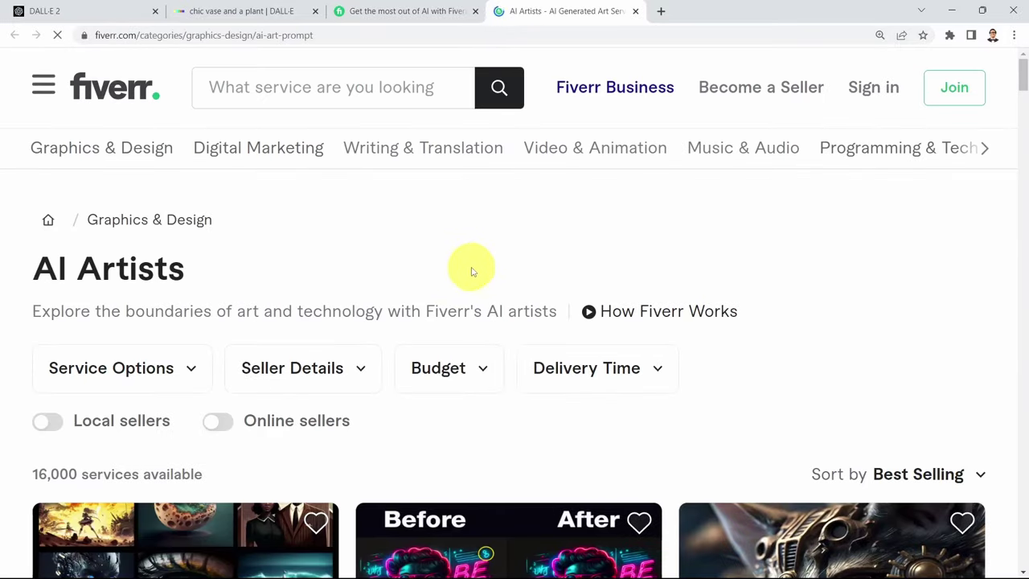
scroll(475, 257, down, 3)
scroll(482, 242, down, 3)
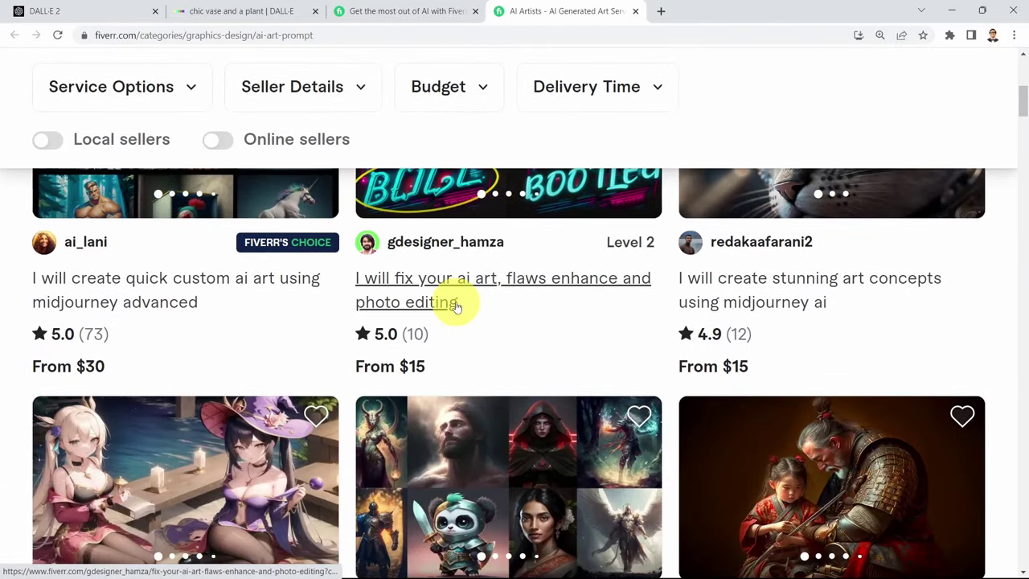
scroll(453, 303, up, 2)
scroll(482, 362, down, 2)
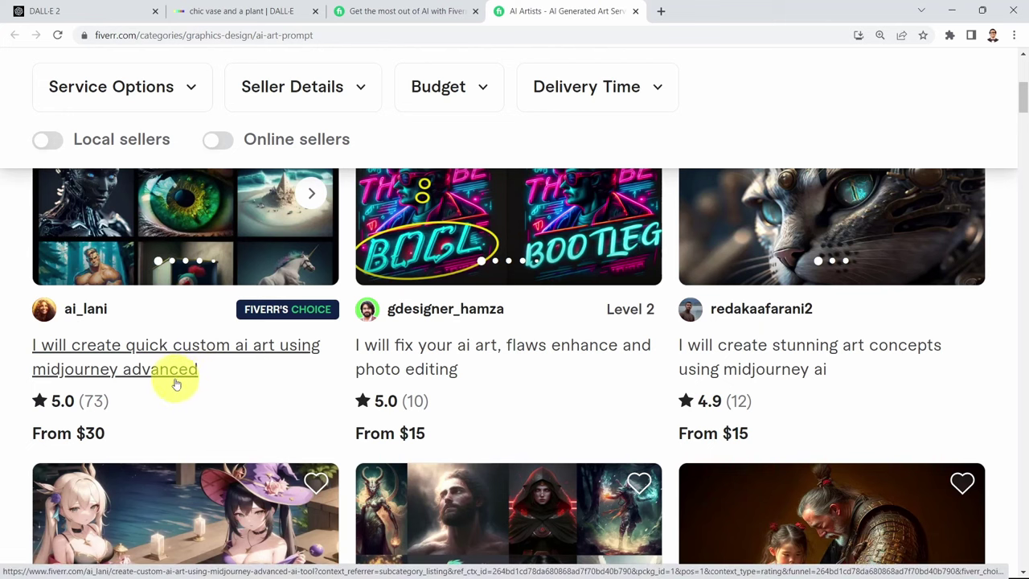
Advance to the third sample image of the first custom AI art listing and look through further AI artist listings
click(309, 197)
click(308, 197)
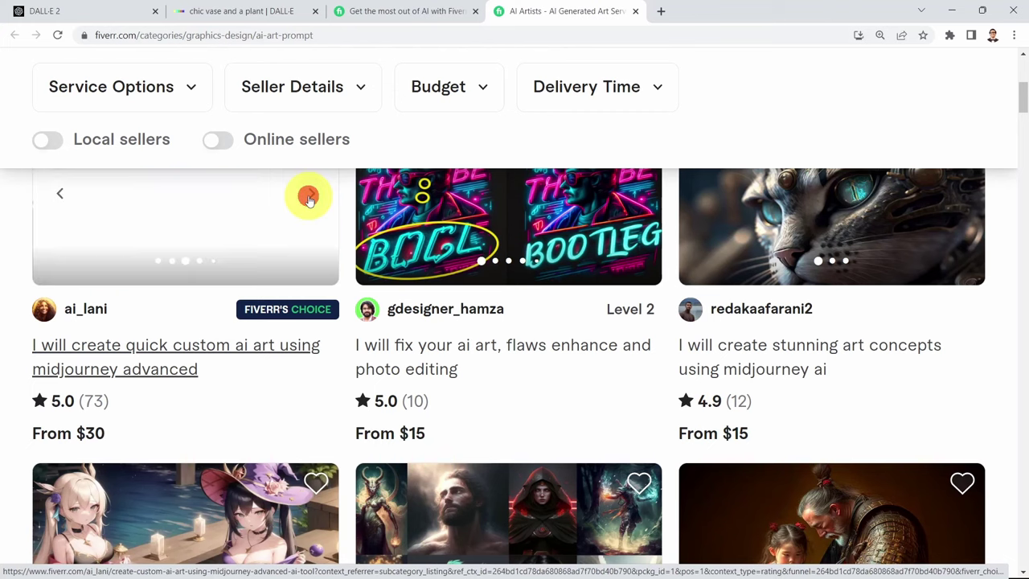
scroll(298, 265, up, 2)
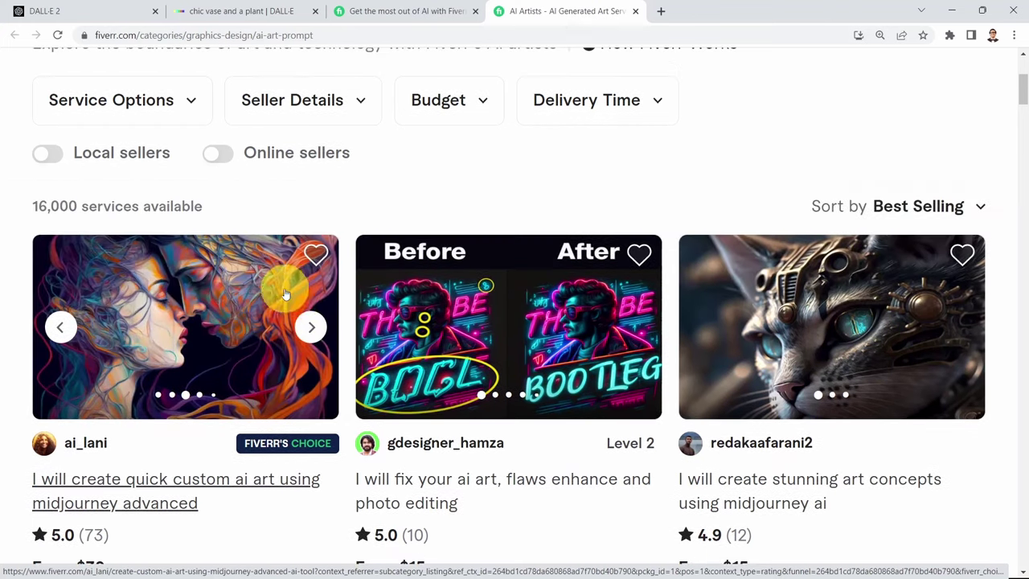
scroll(573, 336, down, 2)
scroll(573, 336, down, 4)
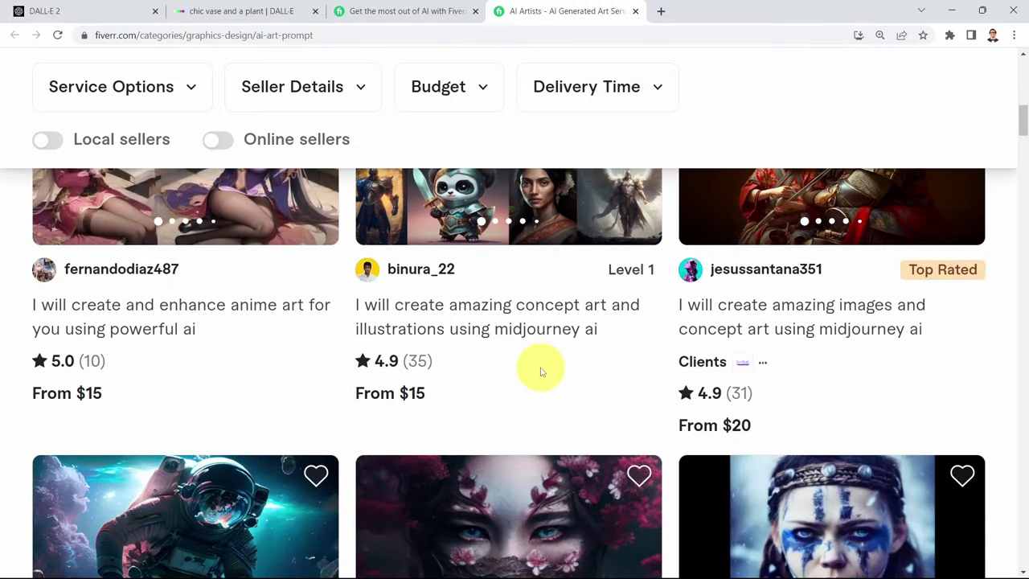
scroll(476, 344, down, 2)
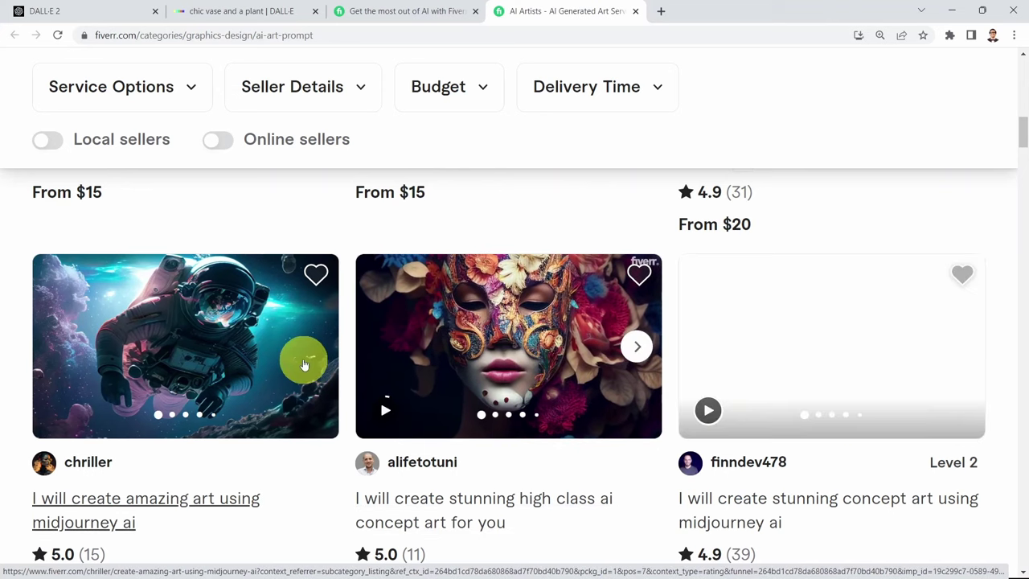
scroll(305, 361, up, 12)
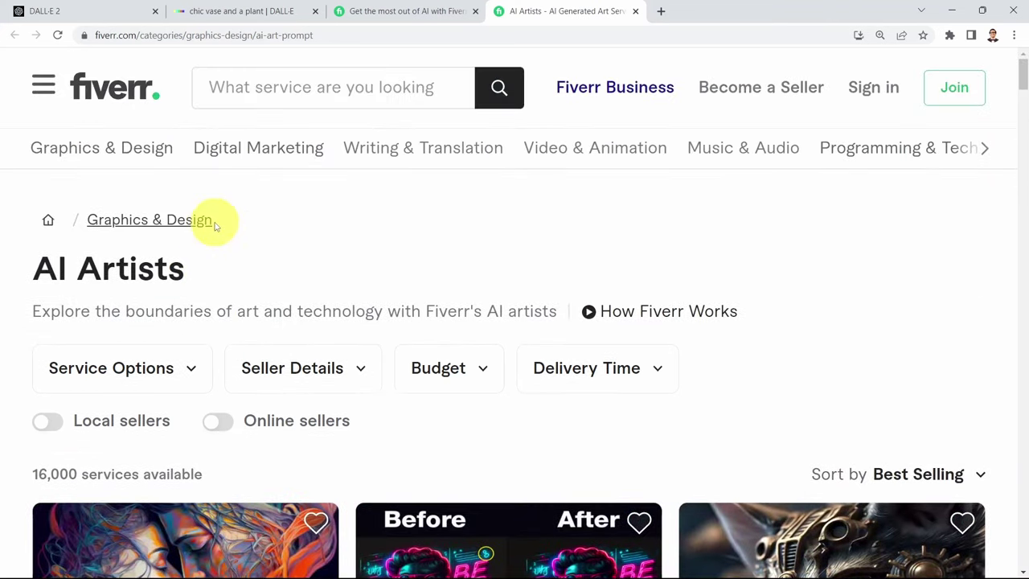
Return to the AI Services page, open the AI Models category and examine its service listings
click(416, 11)
click(732, 239)
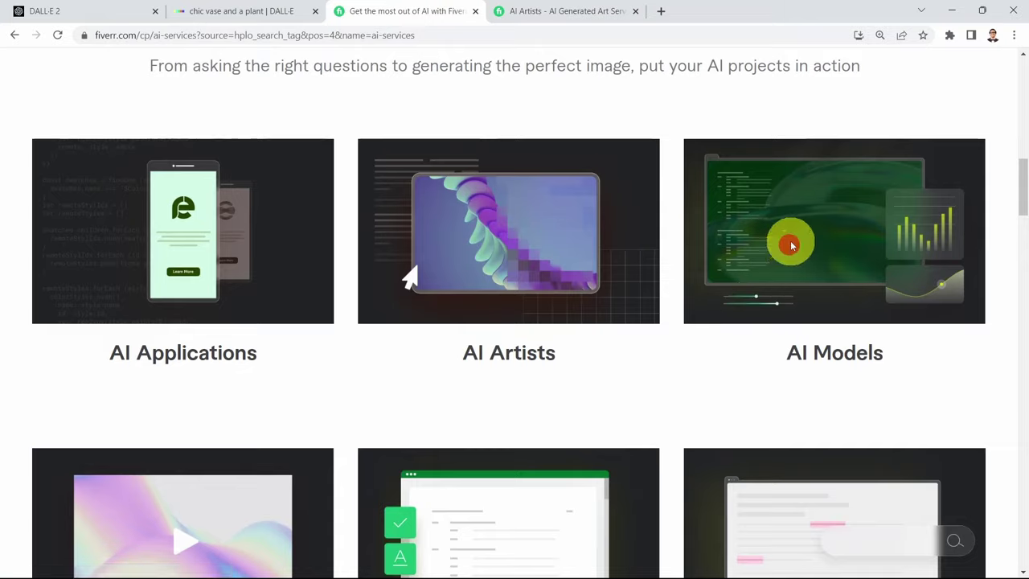
scroll(531, 528, down, 4)
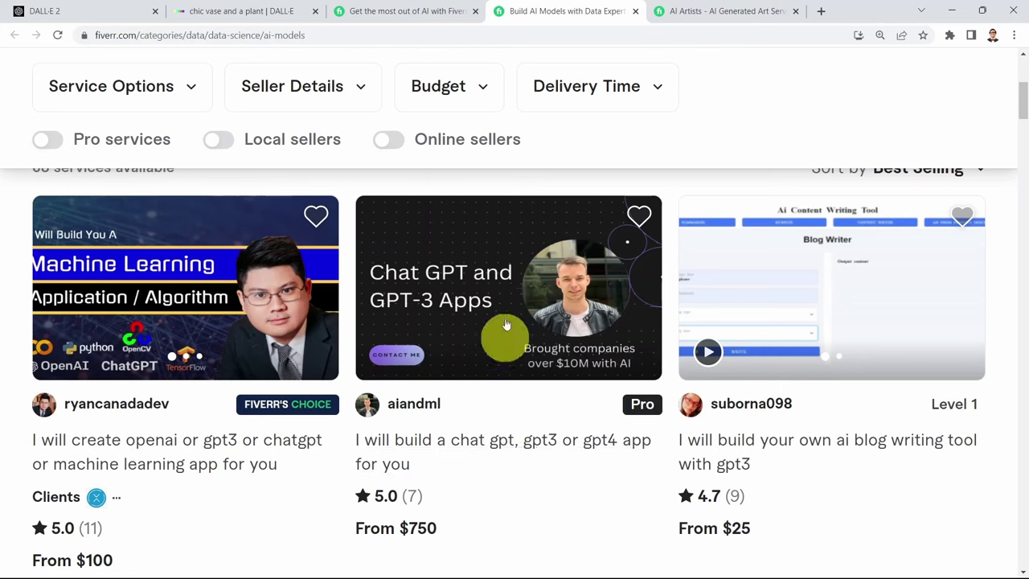
scroll(524, 448, down, 5)
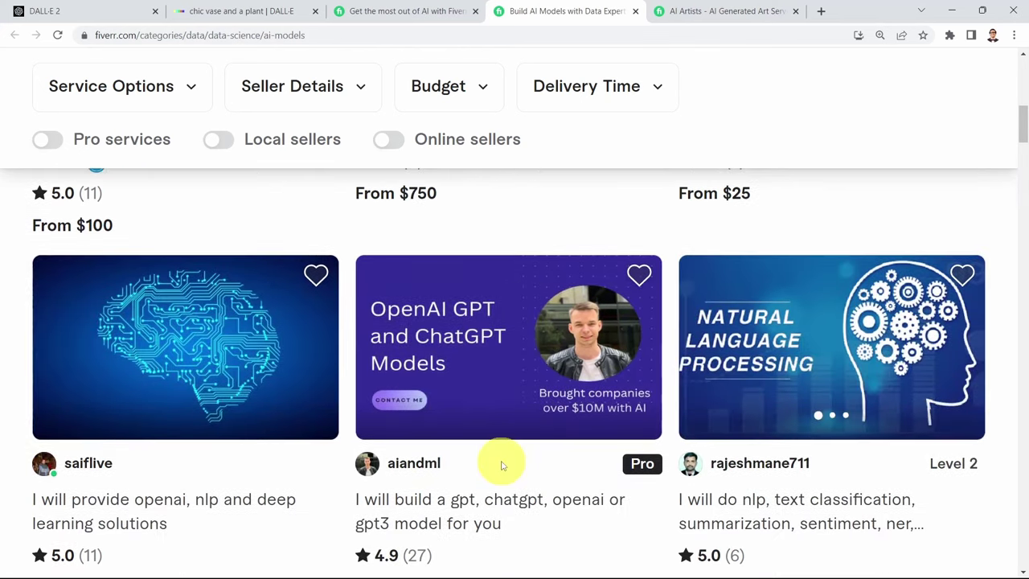
scroll(501, 466, up, 2)
scroll(498, 467, down, 3)
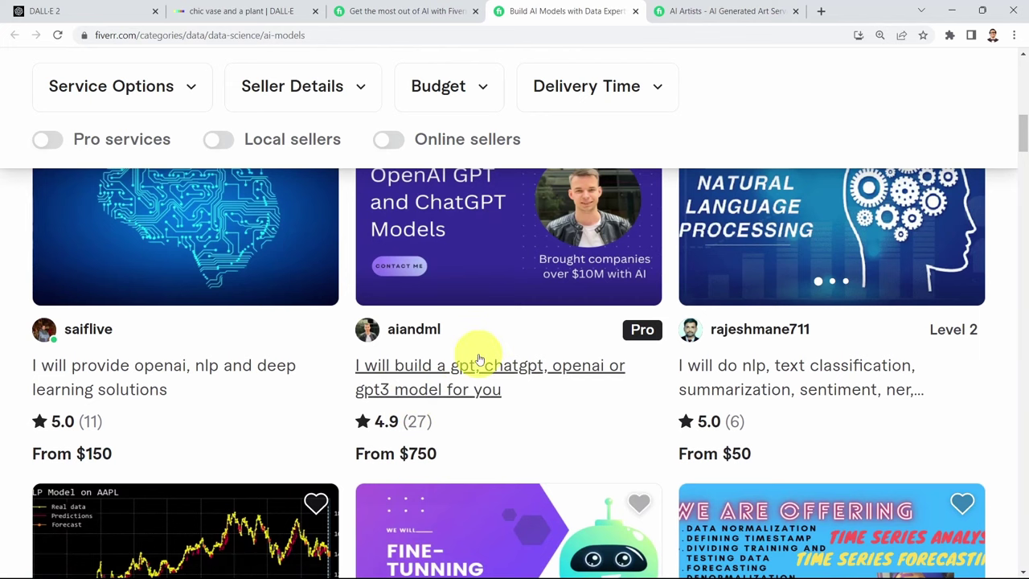
scroll(463, 402, up, 1)
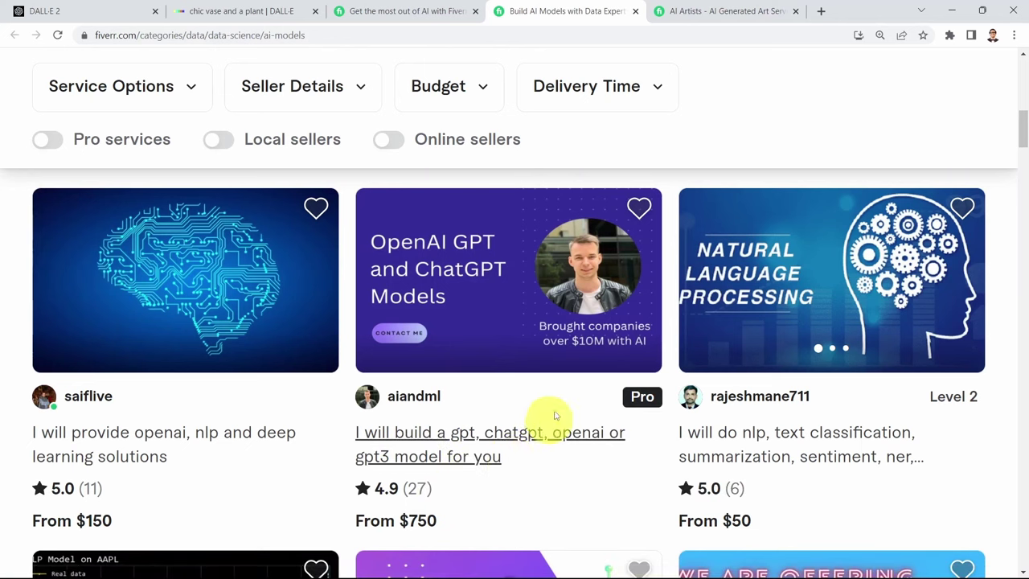
scroll(494, 411, down, 1)
scroll(493, 406, down, 5)
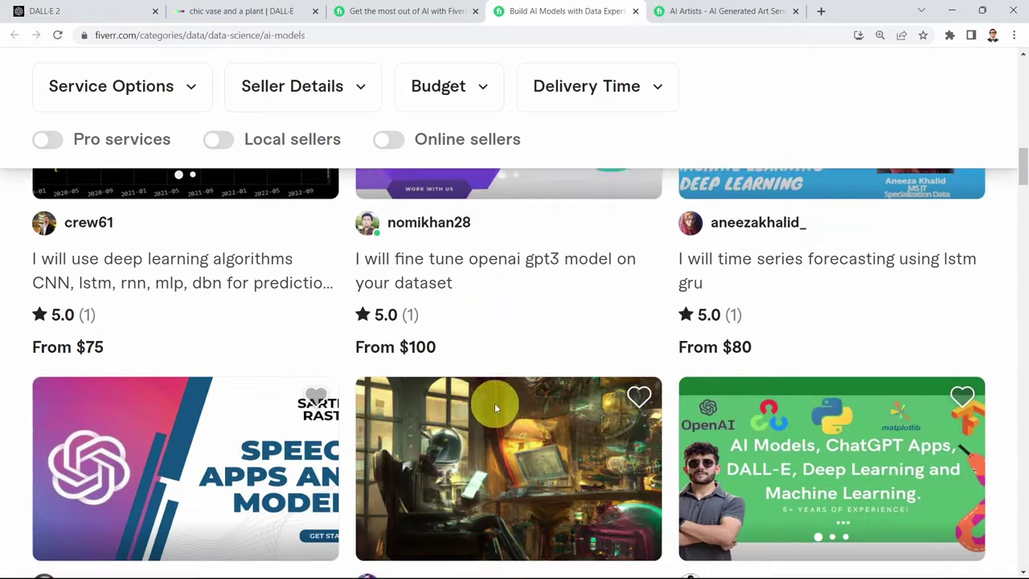
Open the AI Models listing "I will build a chat gpt, gpt3 or gpt4 app for you"
scroll(576, 360, up, 4)
scroll(576, 359, up, 6)
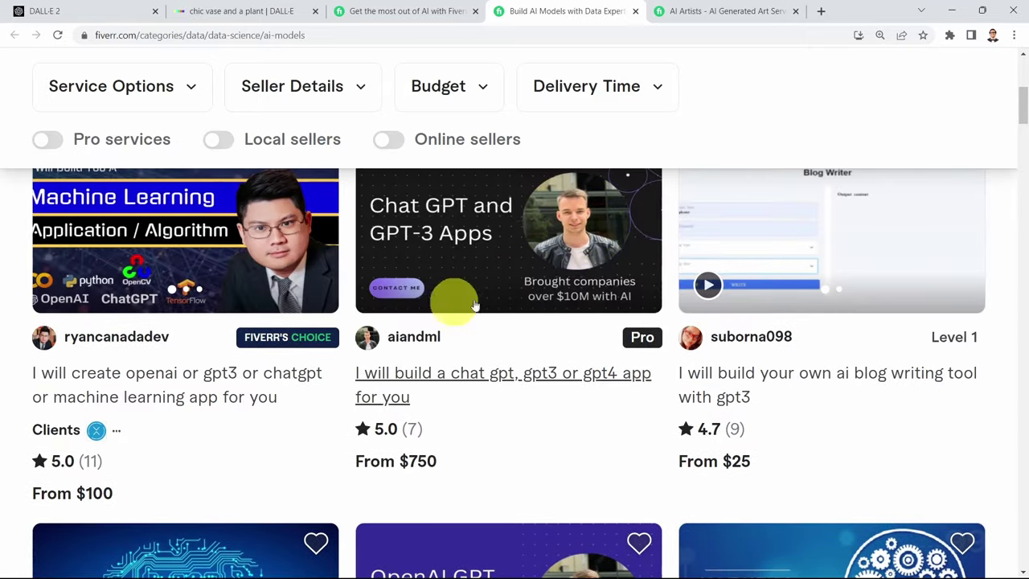
click(480, 372)
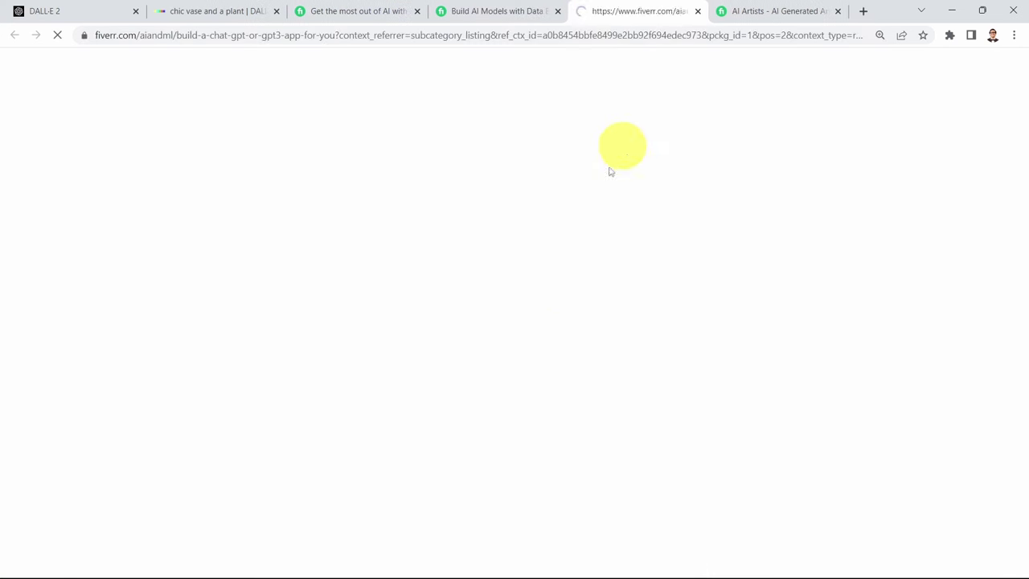
Return to the AI Services page, open the AI Content Editing category and examine its service listings
click(354, 11)
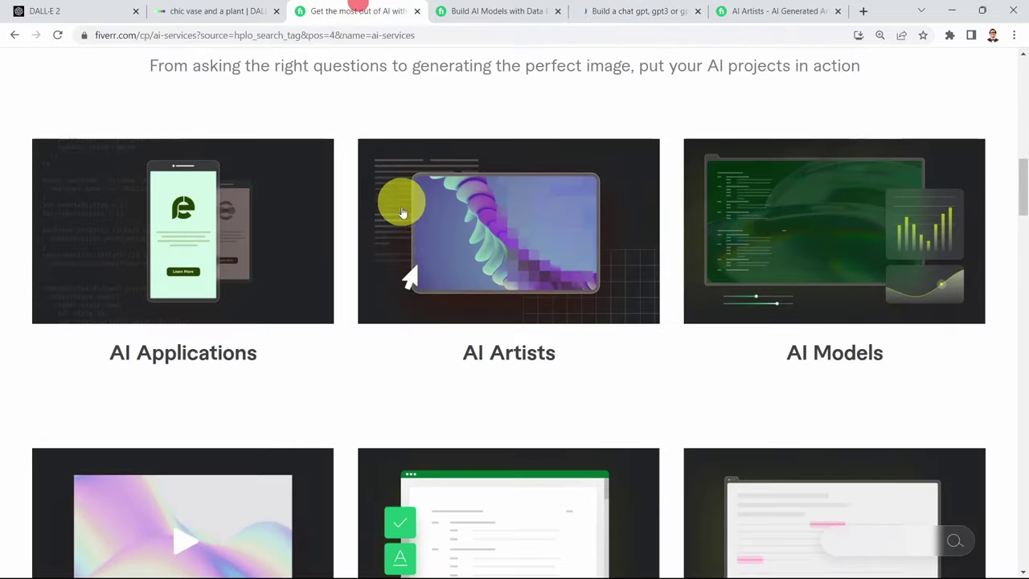
scroll(676, 339, down, 2)
scroll(674, 337, down, 1)
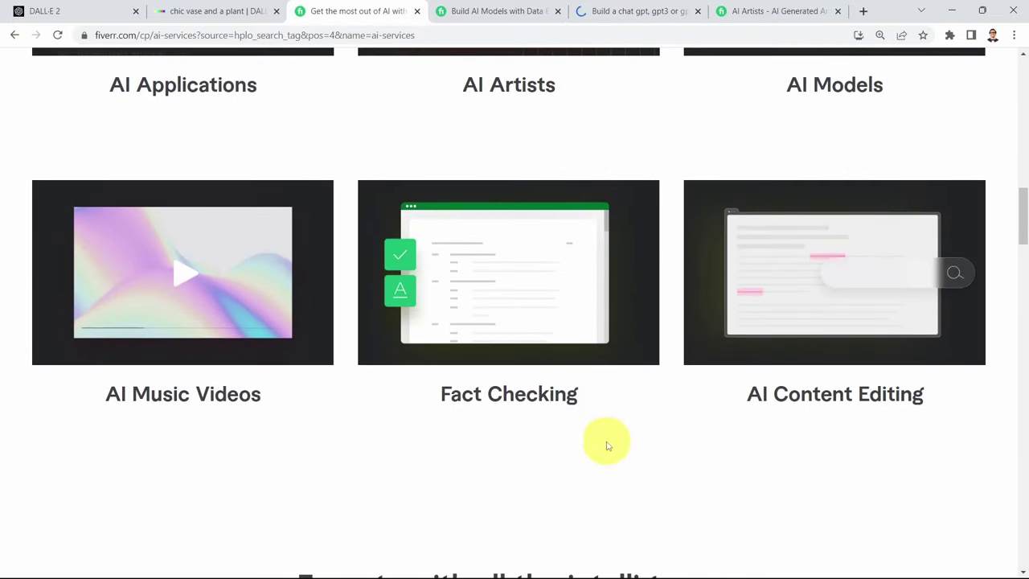
click(804, 287)
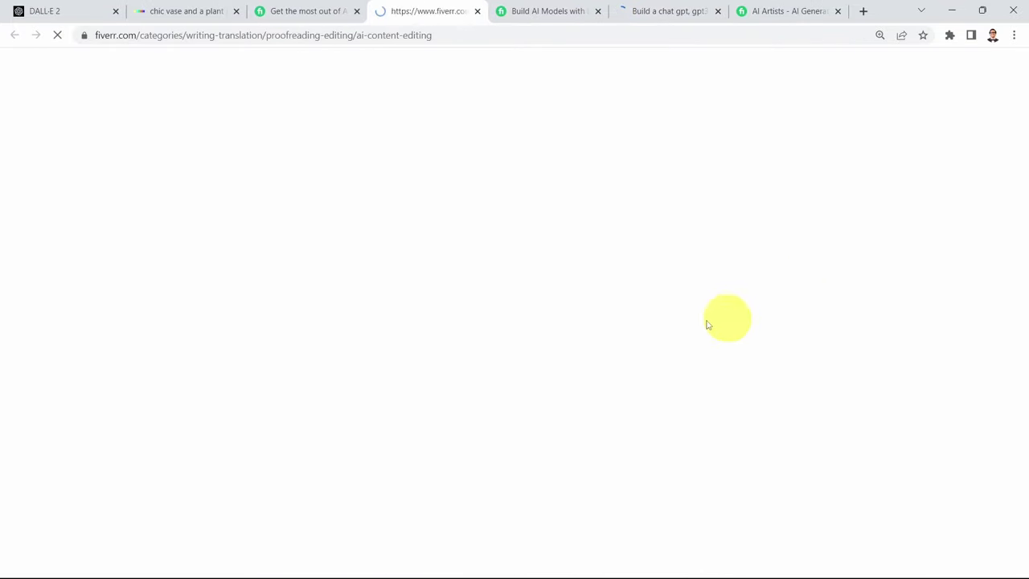
scroll(283, 310, down, 6)
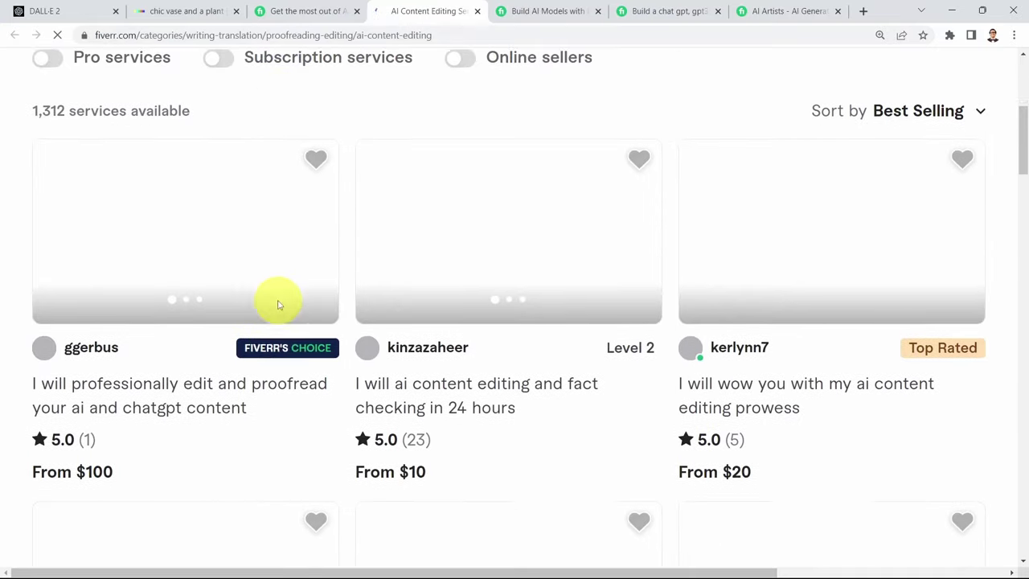
scroll(277, 341, up, 2)
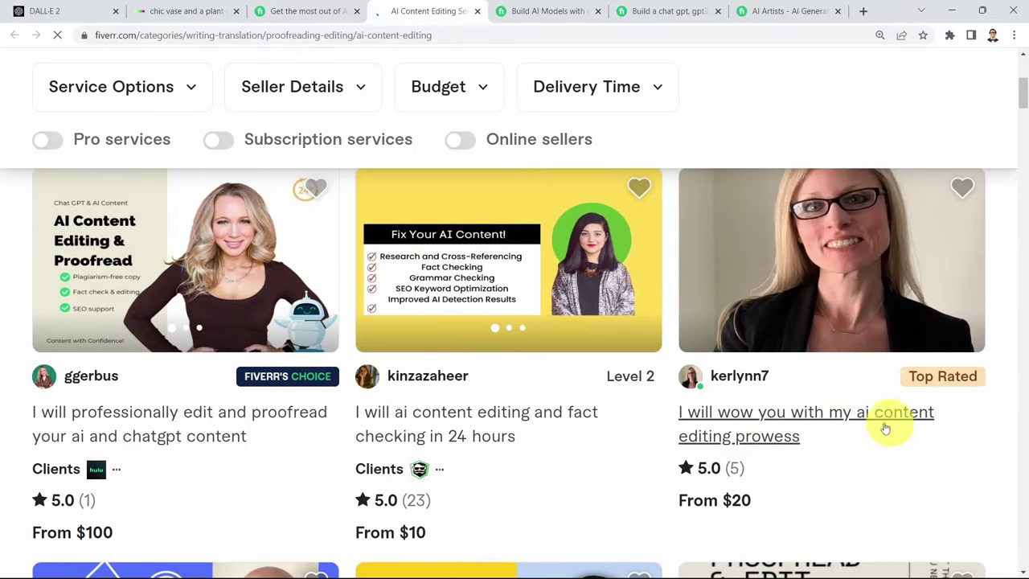
scroll(341, 415, down, 3)
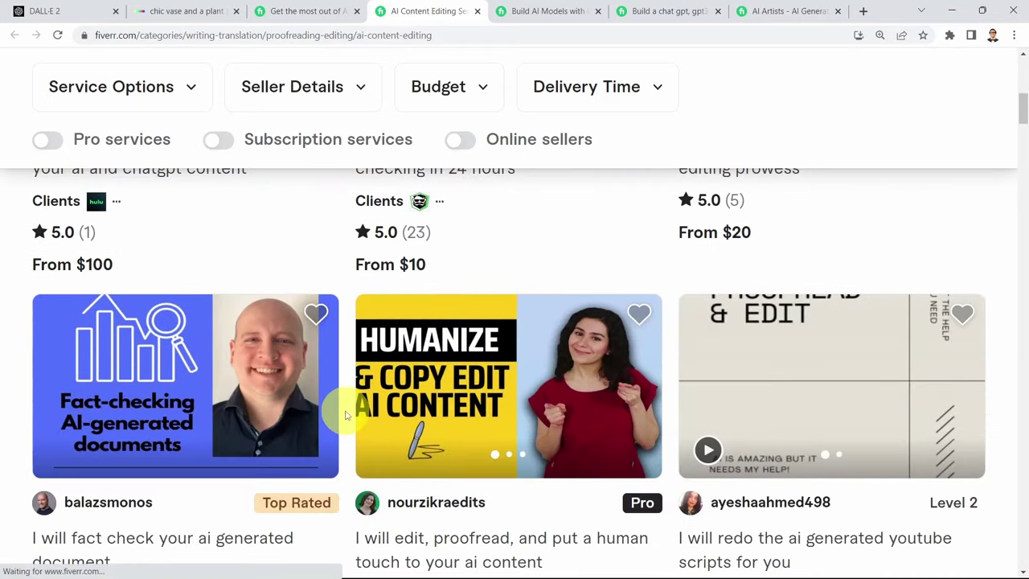
scroll(345, 415, down, 2)
scroll(375, 408, down, 5)
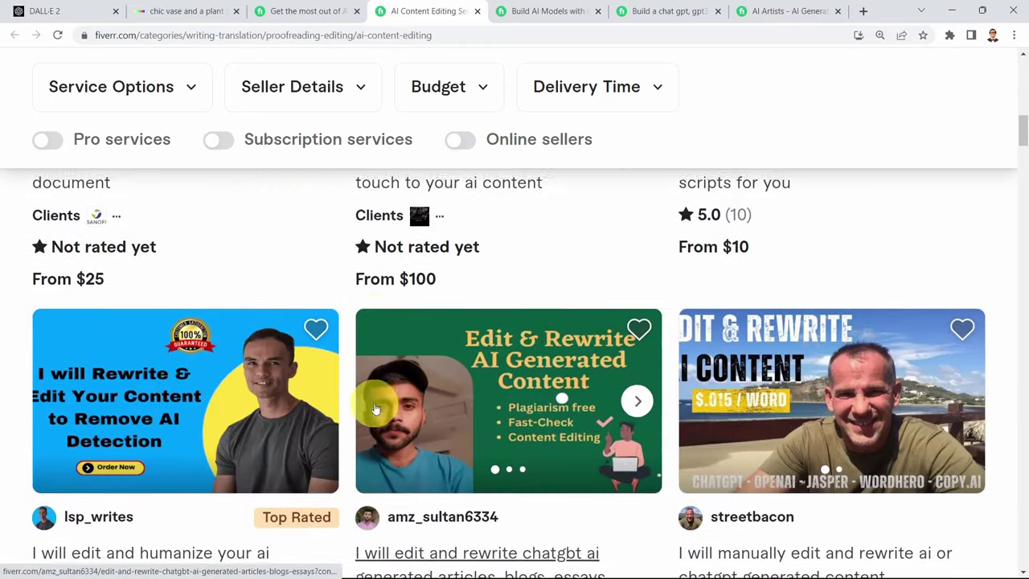